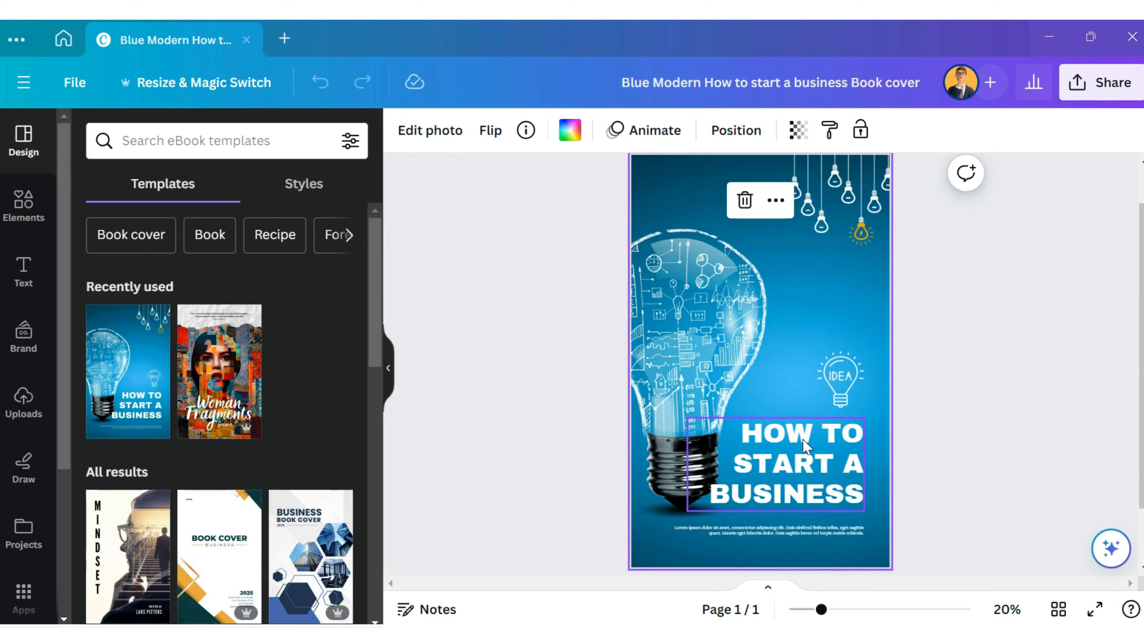
Try Anonymous Pro and Avenir on the HOW TO START A BUSINESS title and set its font to Alice.
{"action": "double_click", "coordinate": [780, 436]}
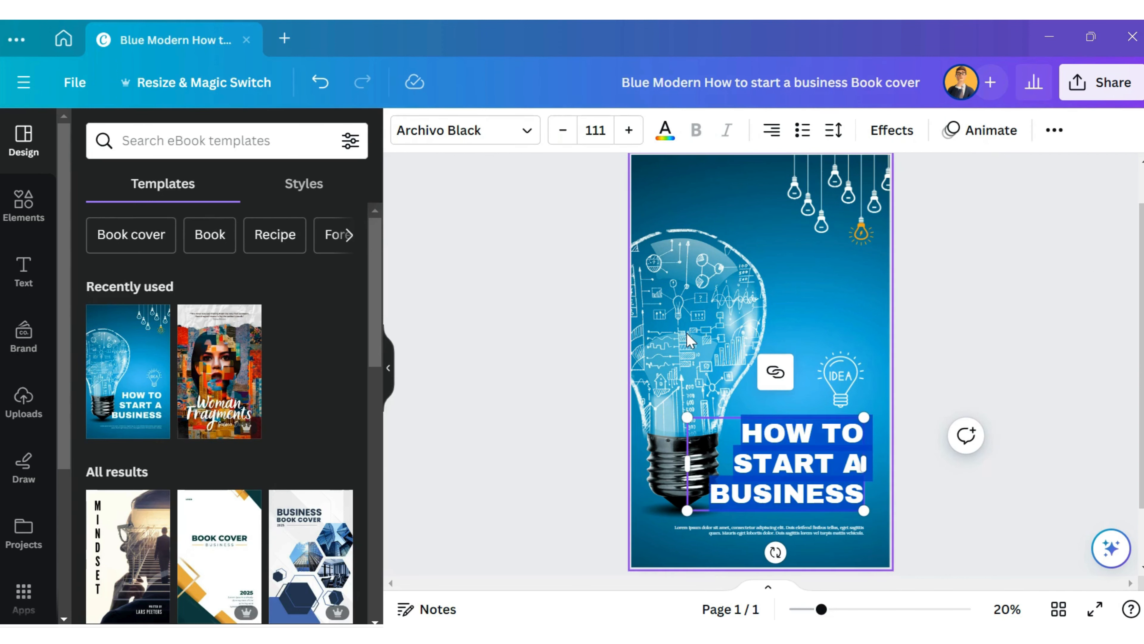
{"action": "left_click", "coordinate": [512, 140]}
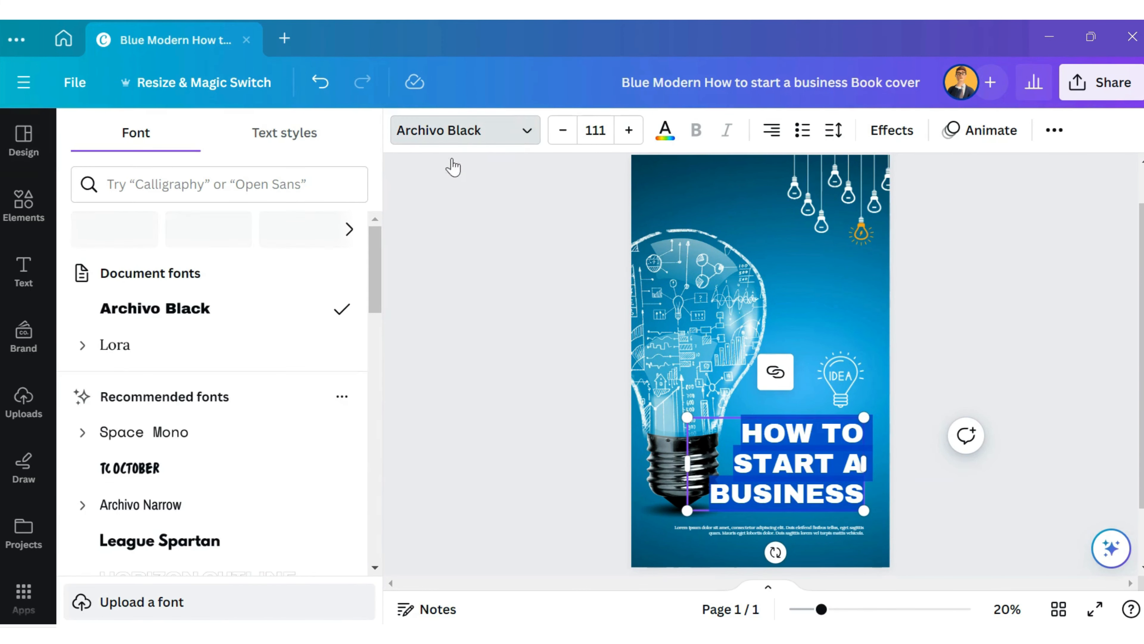
{"action": "scroll", "coordinate": [273, 345], "scroll_direction": "down", "scroll_amount": 2}
{"action": "scroll", "coordinate": [275, 350], "scroll_direction": "down", "scroll_amount": 6}
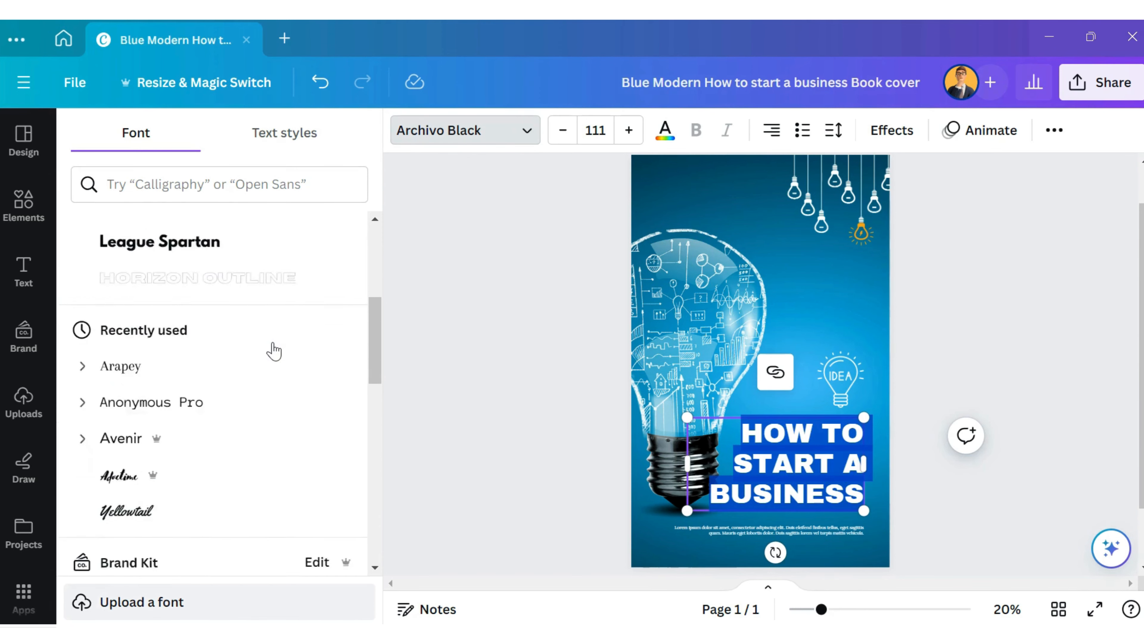
{"action": "left_click", "coordinate": [273, 350]}
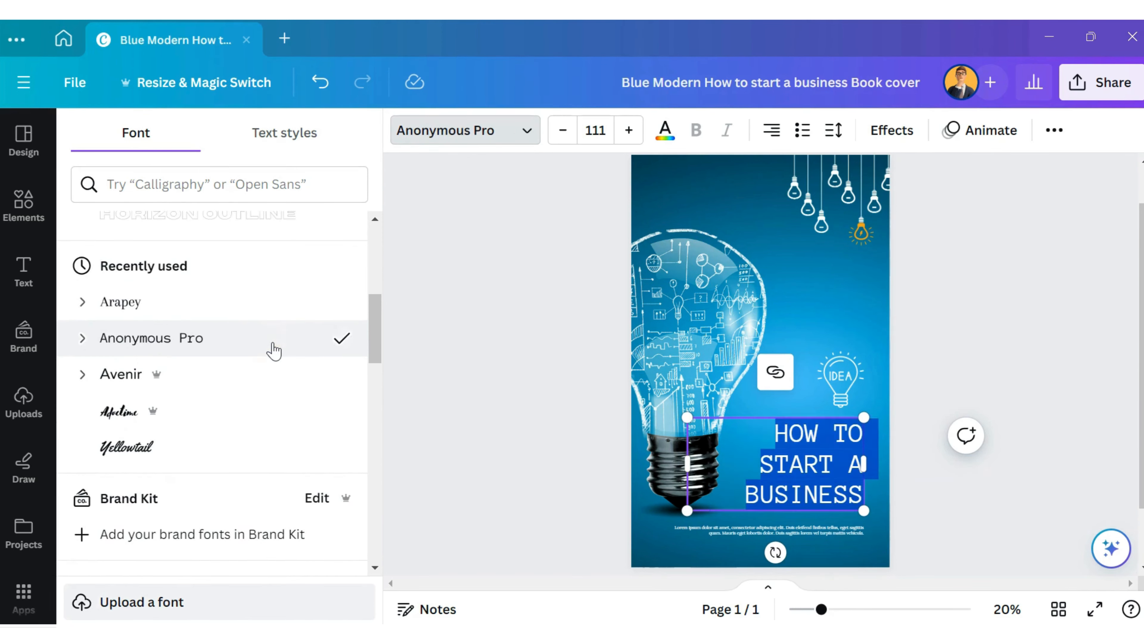
{"action": "scroll", "coordinate": [274, 351], "scroll_direction": "down", "scroll_amount": 2}
{"action": "left_click", "coordinate": [288, 293]}
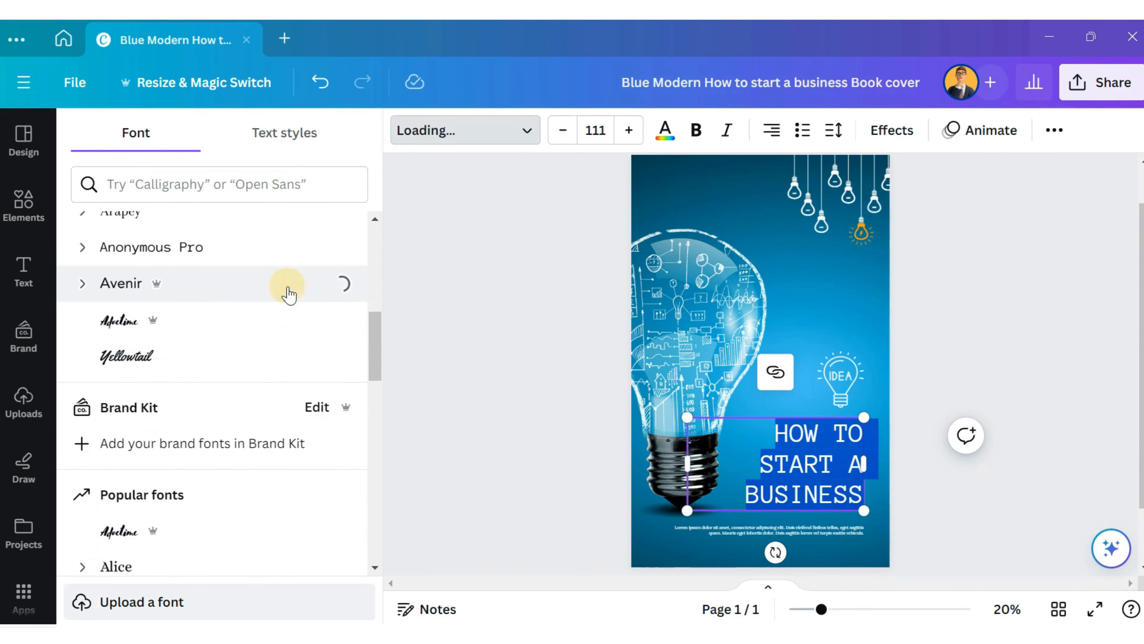
{"action": "scroll", "coordinate": [289, 293], "scroll_direction": "down", "scroll_amount": 3}
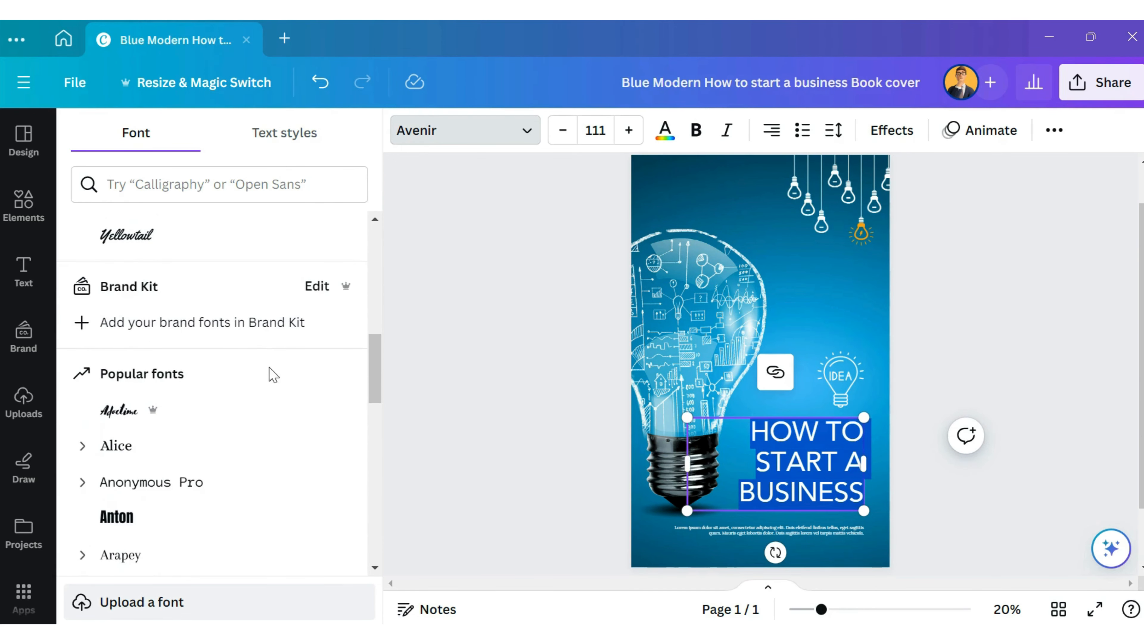
{"action": "left_click", "coordinate": [270, 448]}
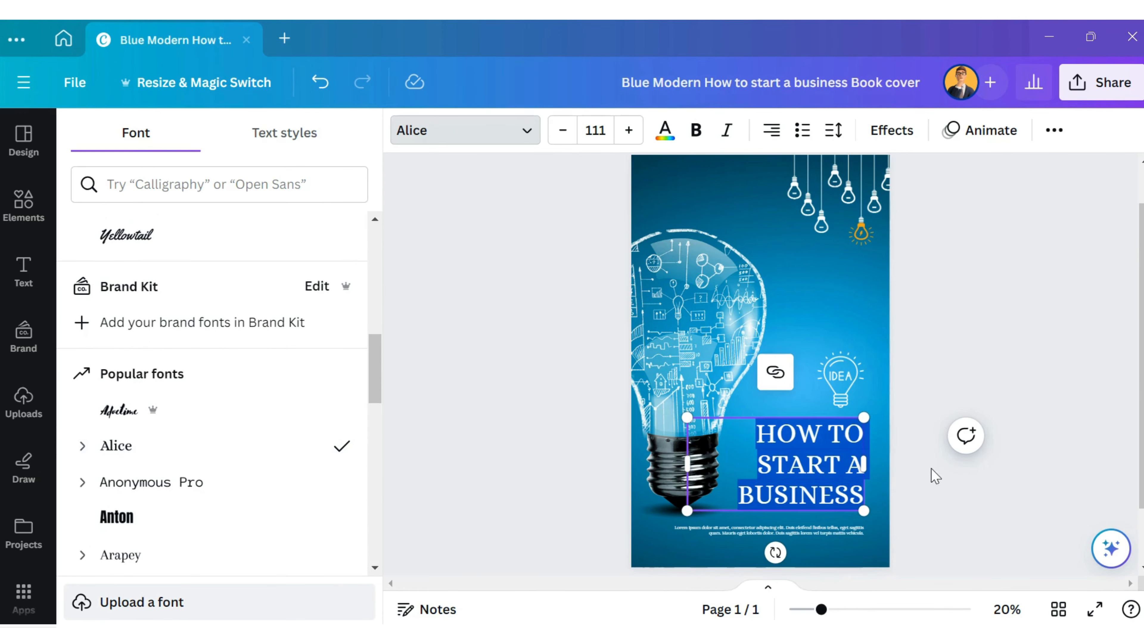
Increase the title's font size to 115.
{"action": "left_click", "coordinate": [630, 130]}
{"action": "left_click", "coordinate": [630, 130]}
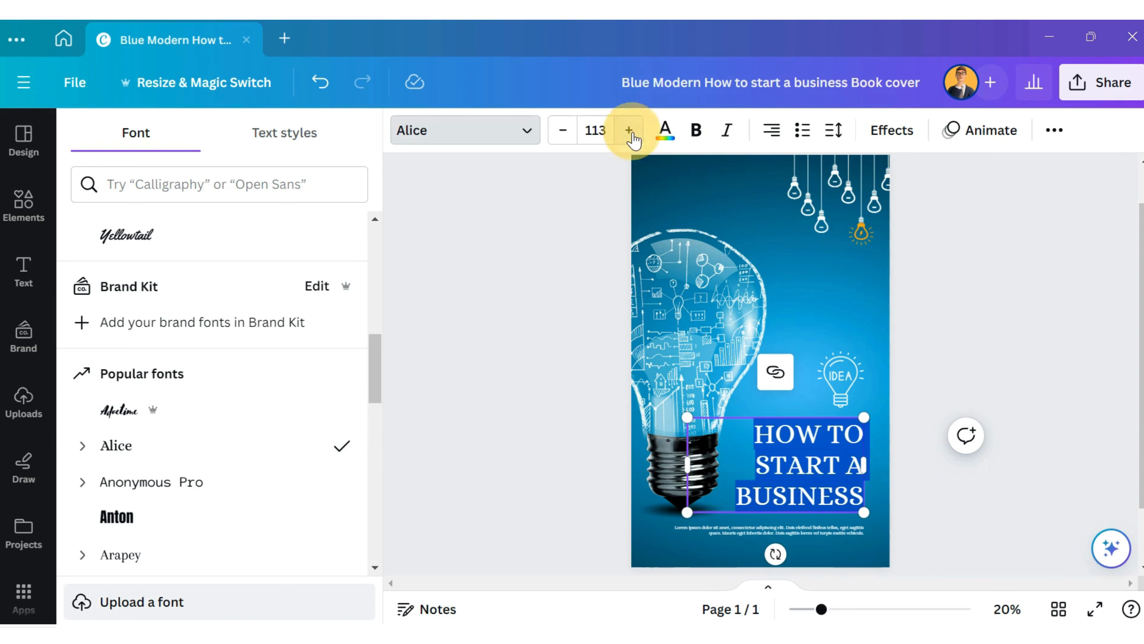
{"action": "left_click", "coordinate": [630, 131]}
{"action": "left_click", "coordinate": [630, 130]}
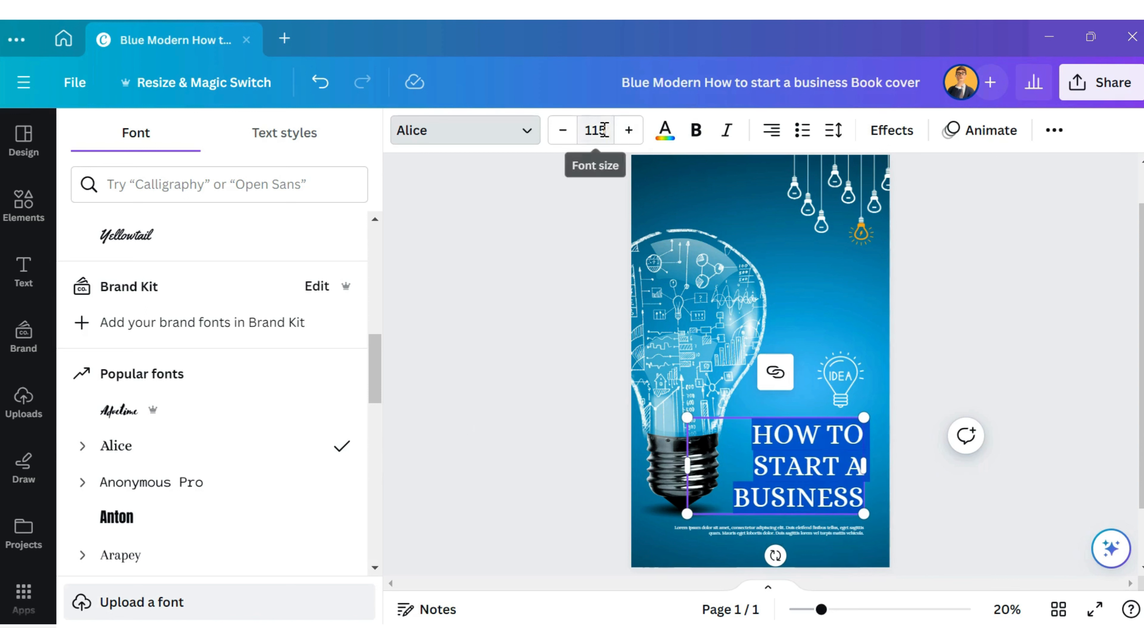
{"action": "left_click", "coordinate": [661, 141]}
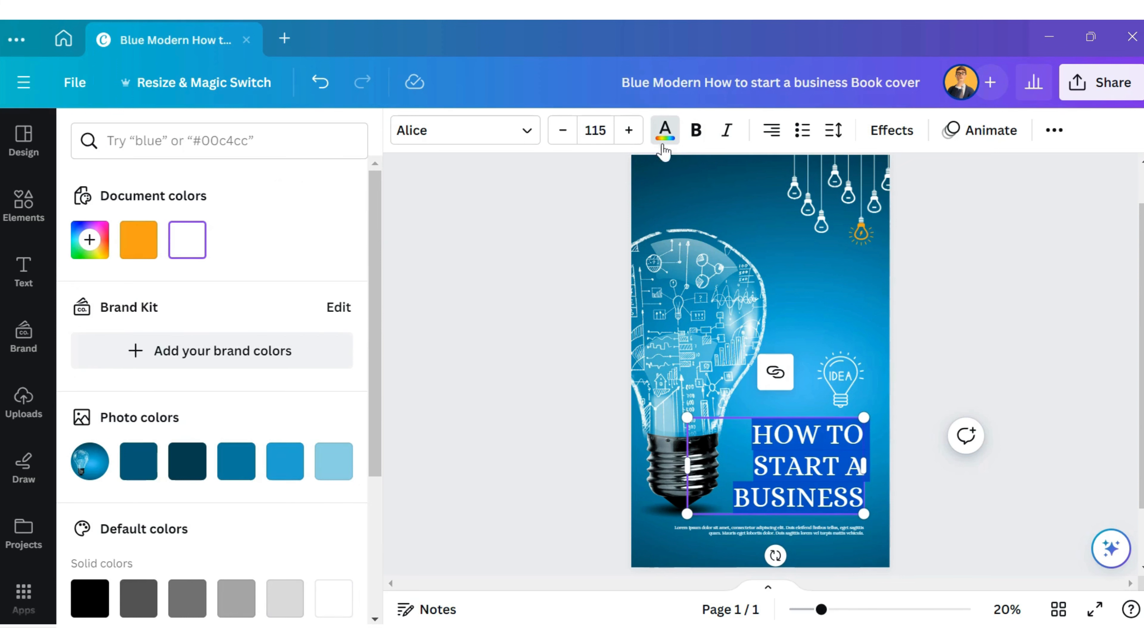
{"action": "key", "text": "Escape"}
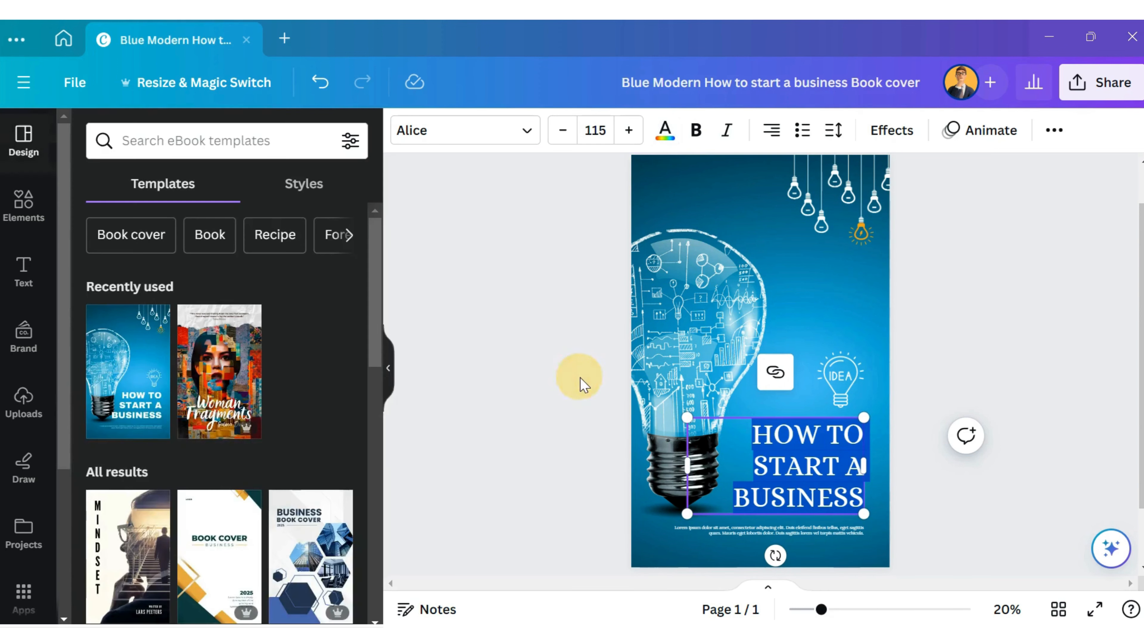
{"action": "left_click", "coordinate": [843, 325]}
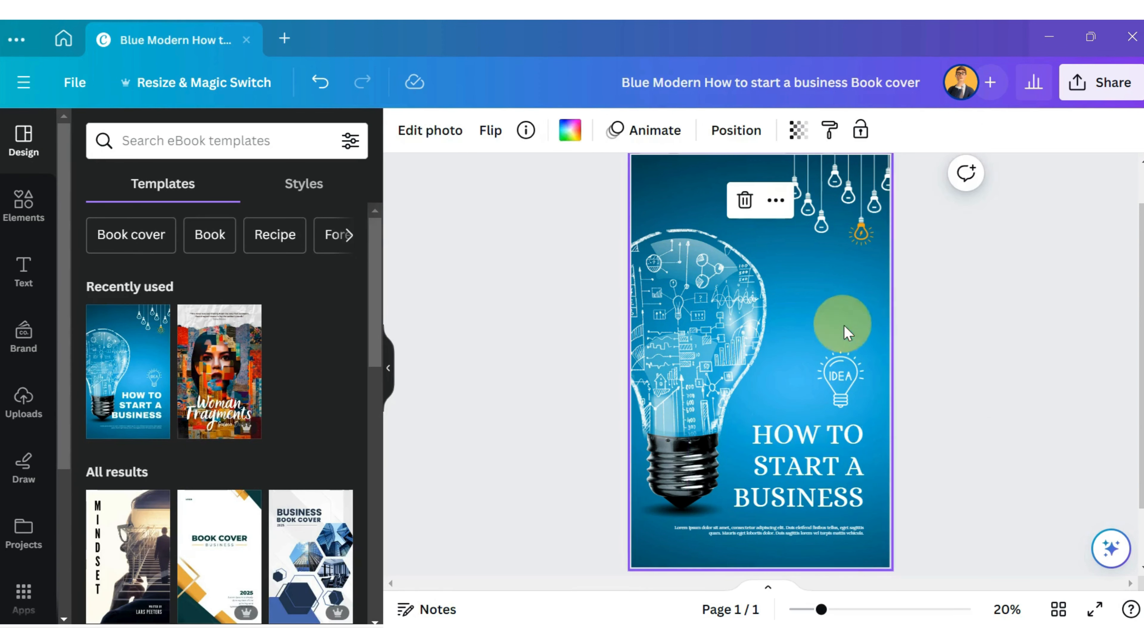
{"action": "left_click", "coordinate": [844, 453]}
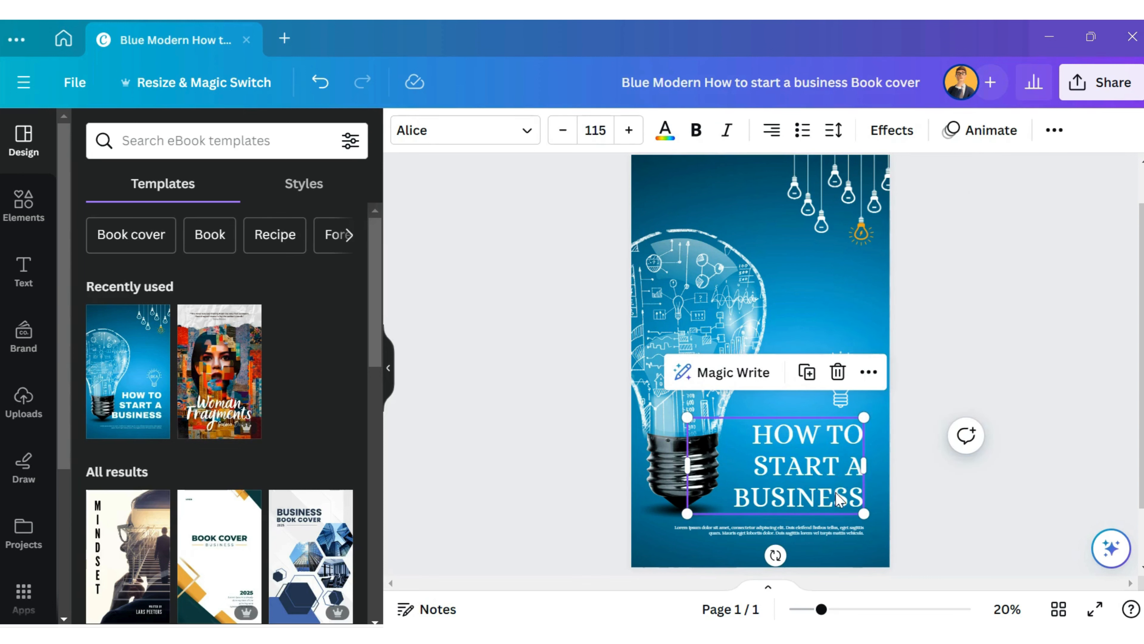
{"action": "left_click", "coordinate": [941, 379]}
Browse the available fonts and the document and custom text colour options for the title.
{"action": "double_click", "coordinate": [848, 435]}
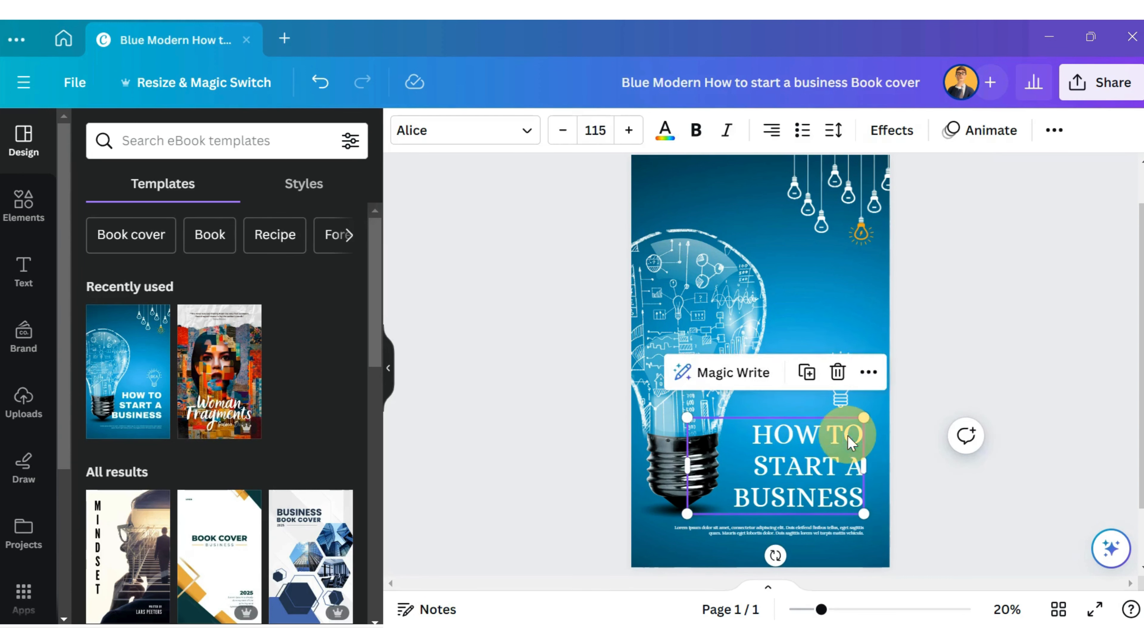
{"action": "left_click", "coordinate": [519, 134]}
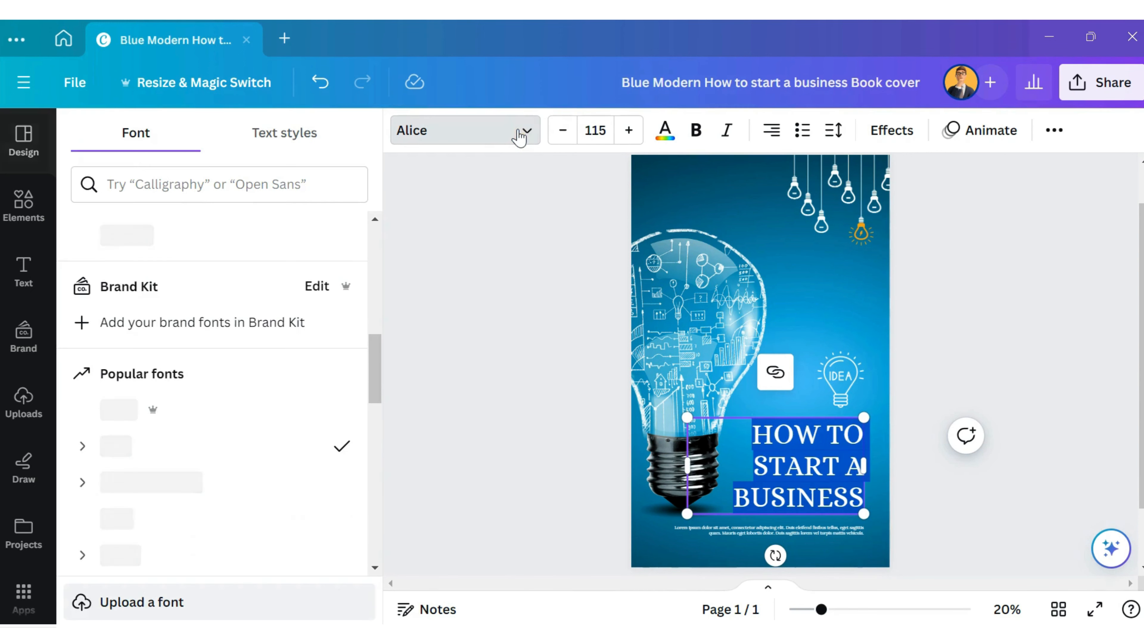
{"action": "scroll", "coordinate": [316, 339], "scroll_direction": "down", "scroll_amount": 10}
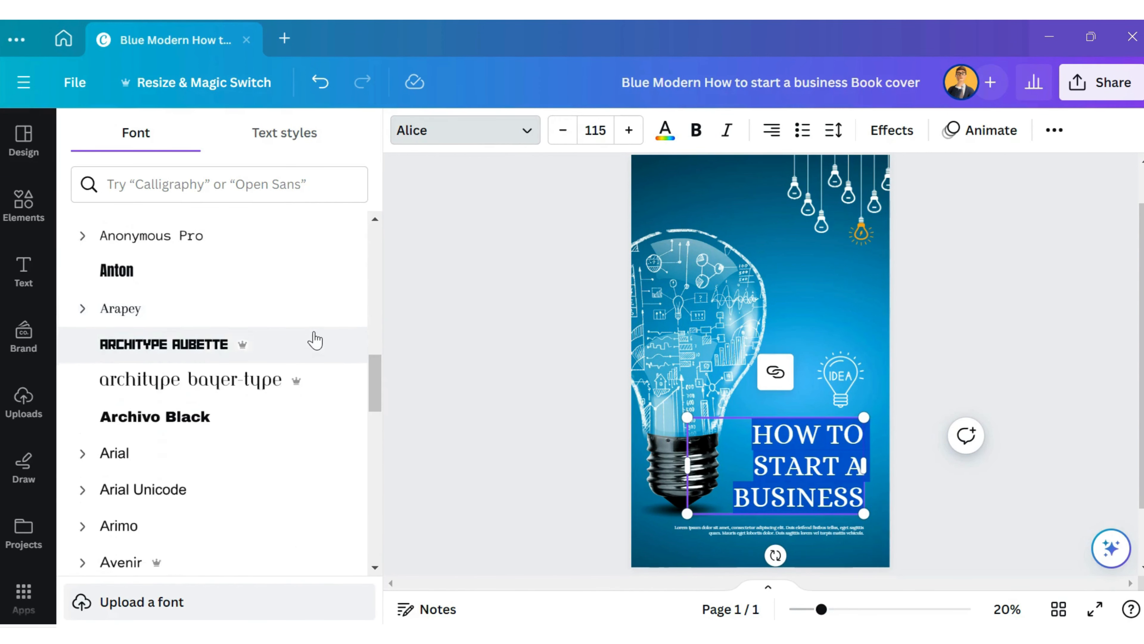
{"action": "scroll", "coordinate": [315, 340], "scroll_direction": "down", "scroll_amount": 1}
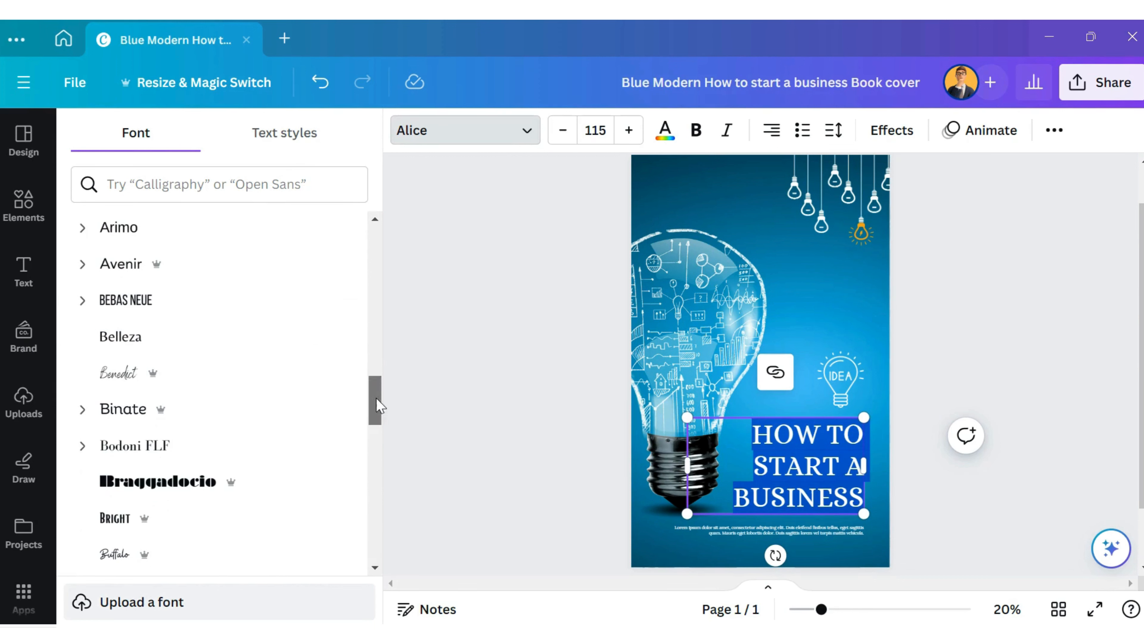
{"action": "left_click_drag", "start_coordinate": [376, 400], "coordinate": [388, 237]}
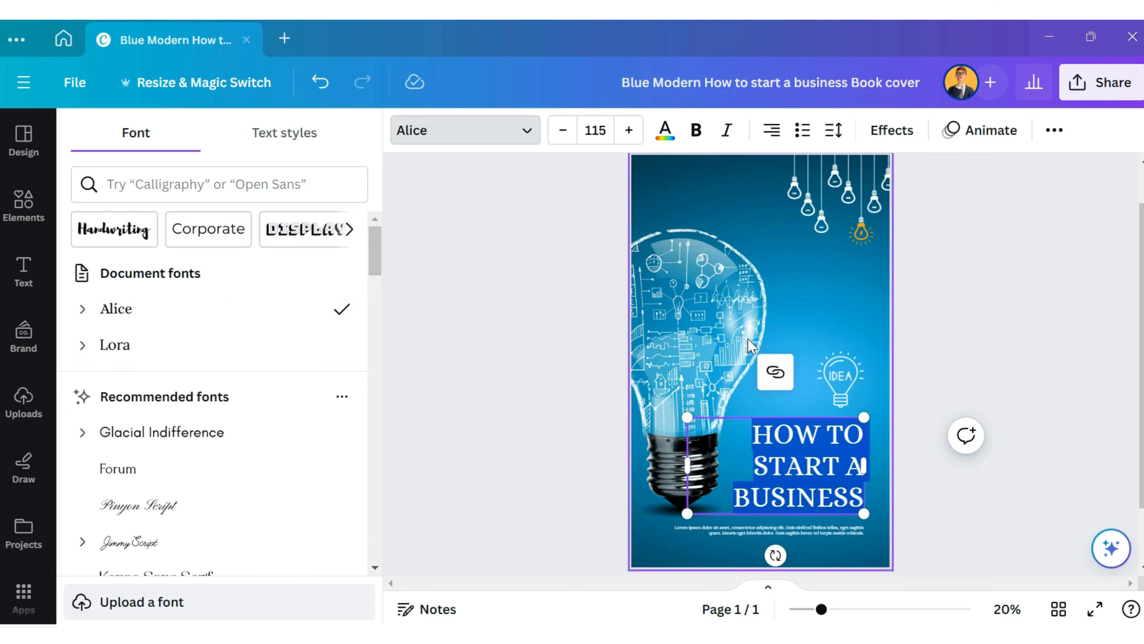
{"action": "left_click", "coordinate": [666, 132]}
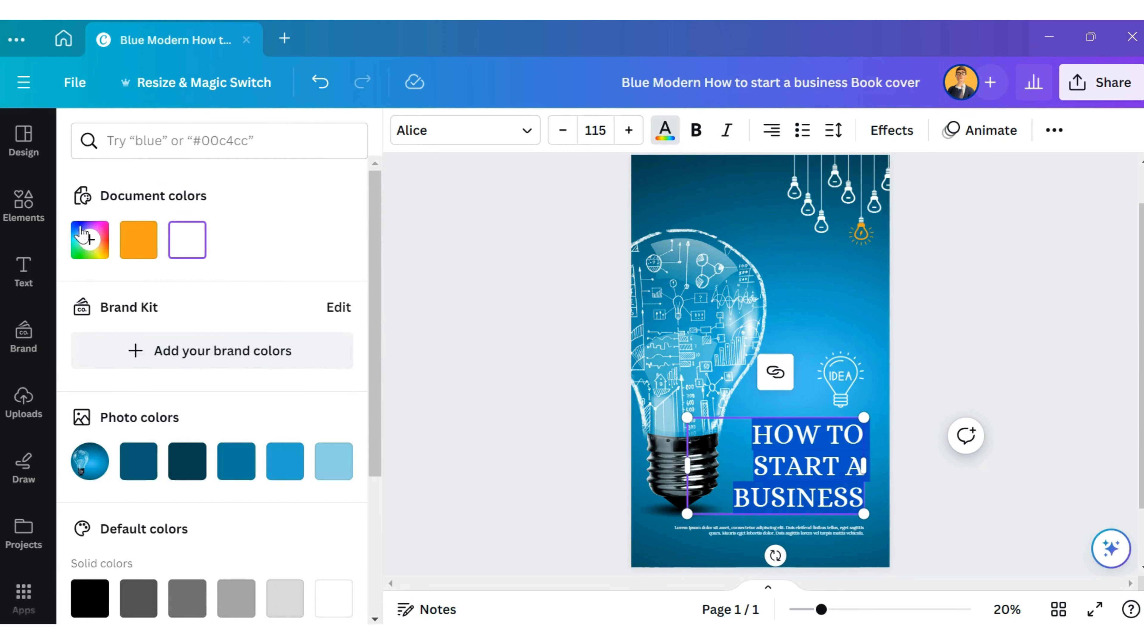
{"action": "left_click", "coordinate": [82, 234]}
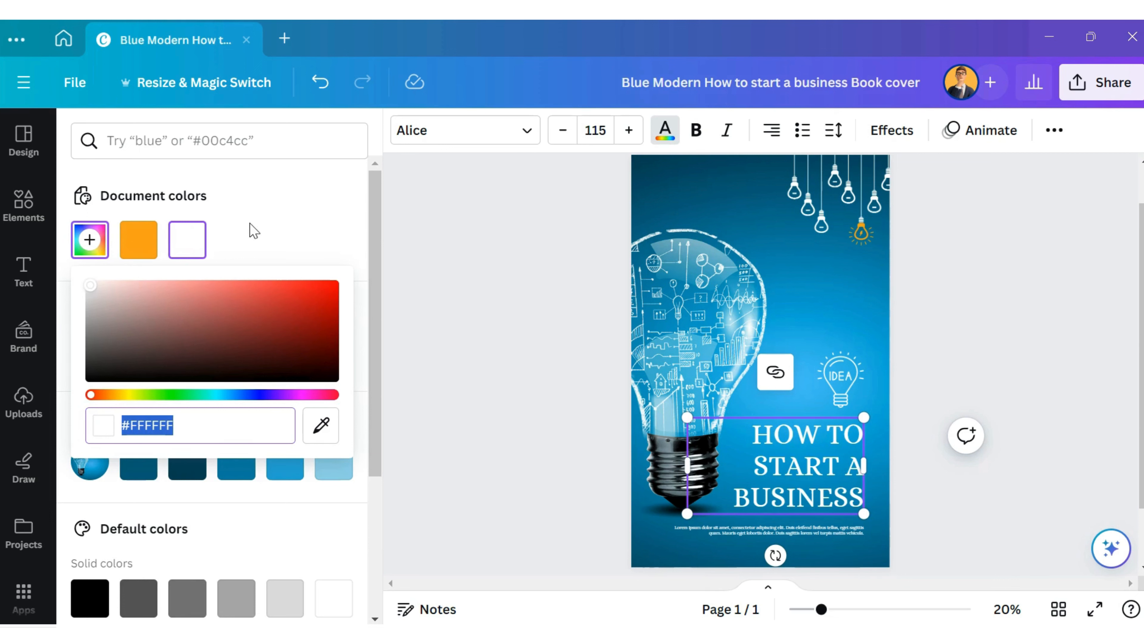
{"action": "left_click", "coordinate": [277, 226]}
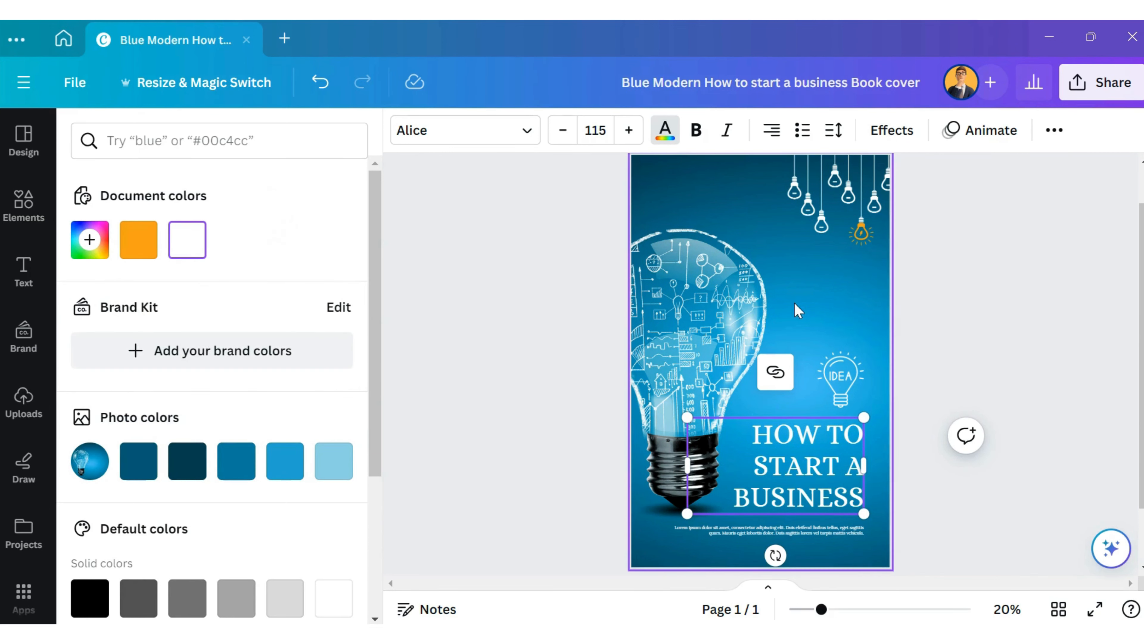
{"action": "left_click", "coordinate": [943, 314]}
{"action": "left_click", "coordinate": [919, 345]}
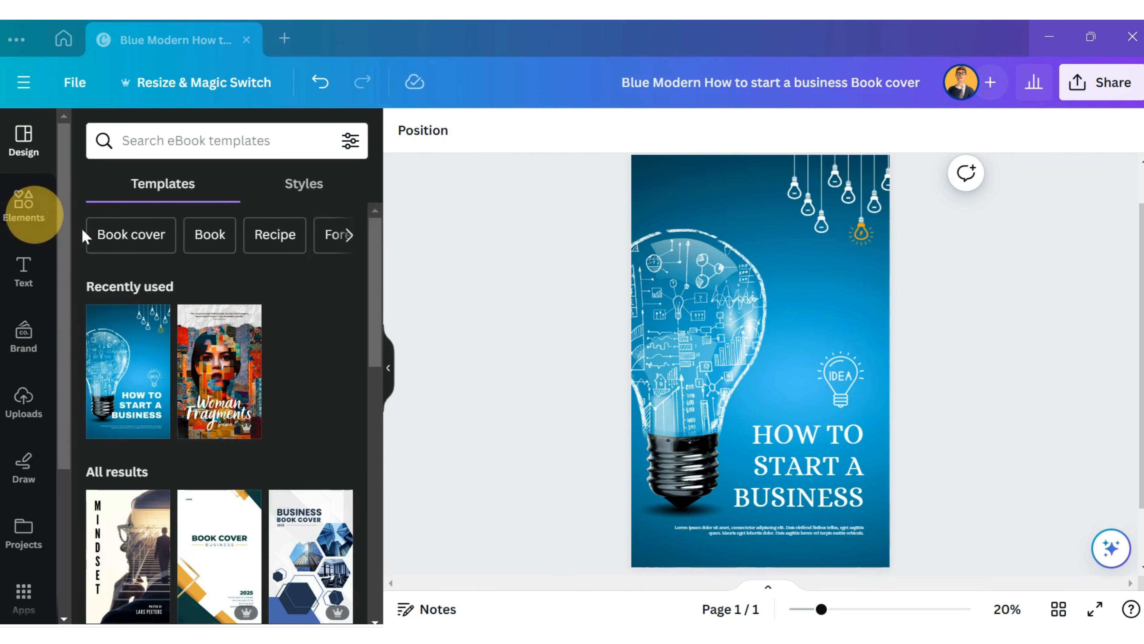
Browse the elements library through the shapes, graphics, stickers, photos, frames, grids and collections.
{"action": "left_click", "coordinate": [28, 217]}
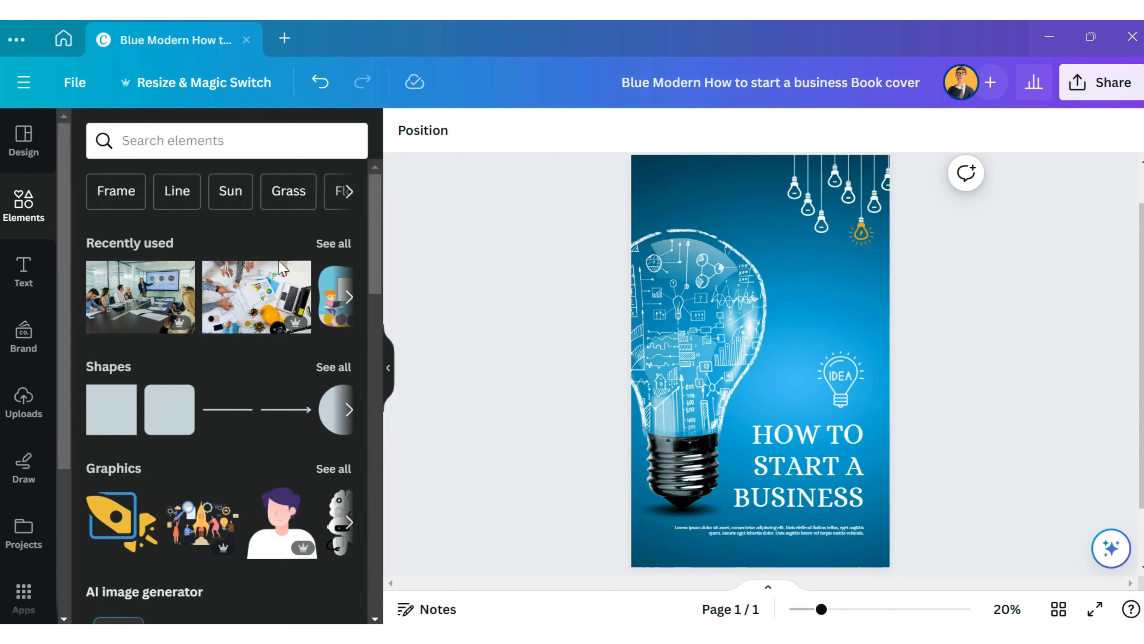
{"action": "scroll", "coordinate": [280, 288], "scroll_direction": "down", "scroll_amount": 4}
{"action": "scroll", "coordinate": [295, 290], "scroll_direction": "down", "scroll_amount": 10}
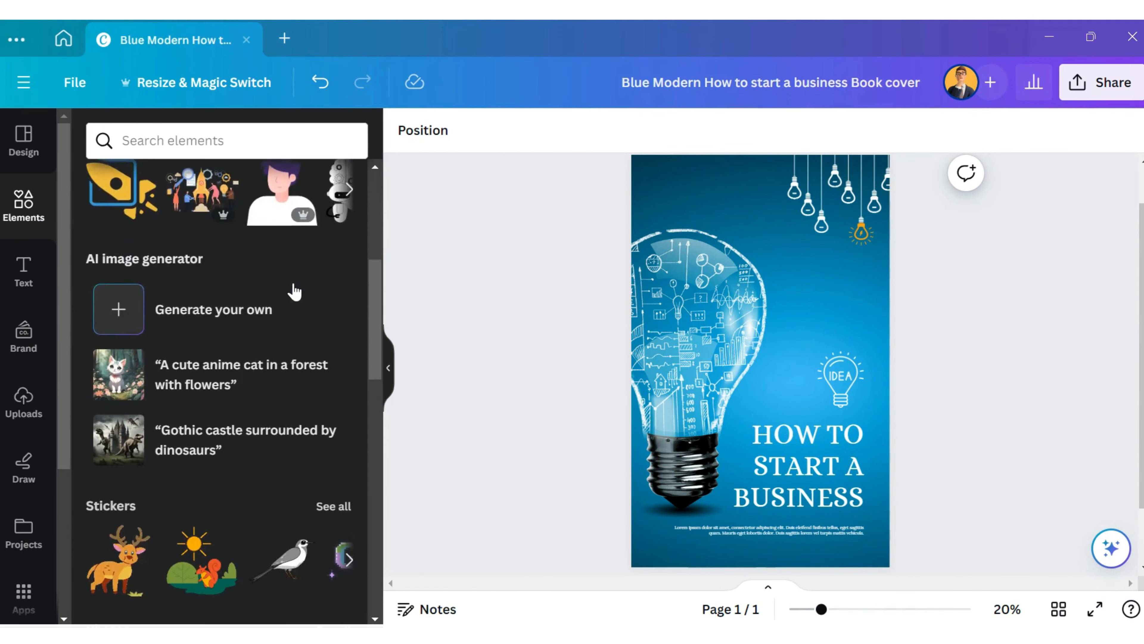
{"action": "scroll", "coordinate": [295, 291], "scroll_direction": "down", "scroll_amount": 8}
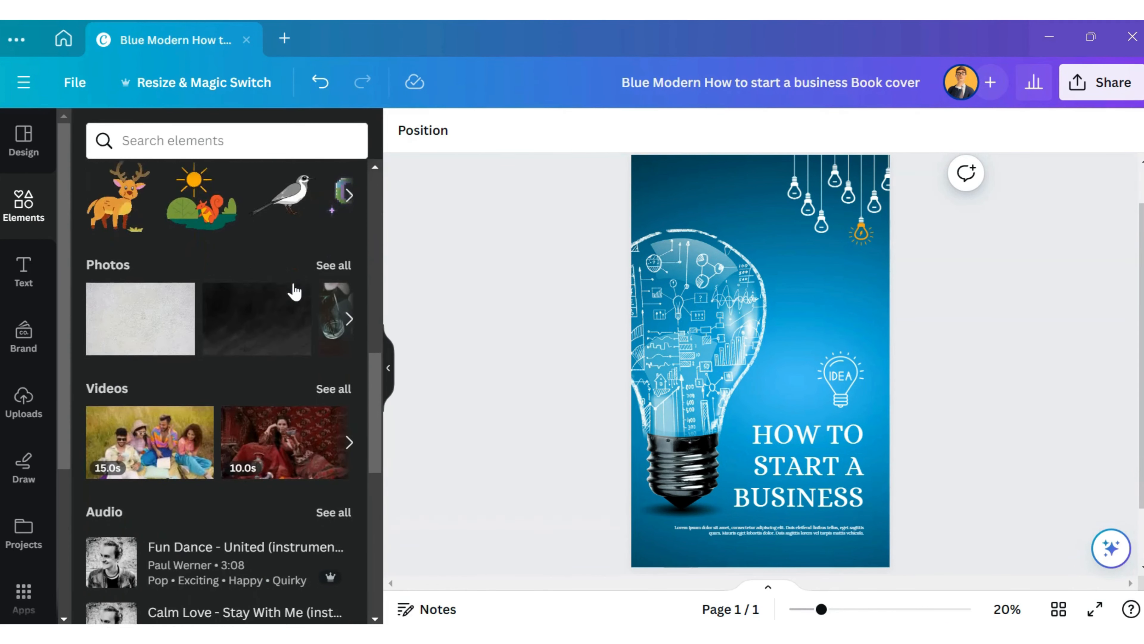
{"action": "scroll", "coordinate": [295, 291], "scroll_direction": "down", "scroll_amount": 8}
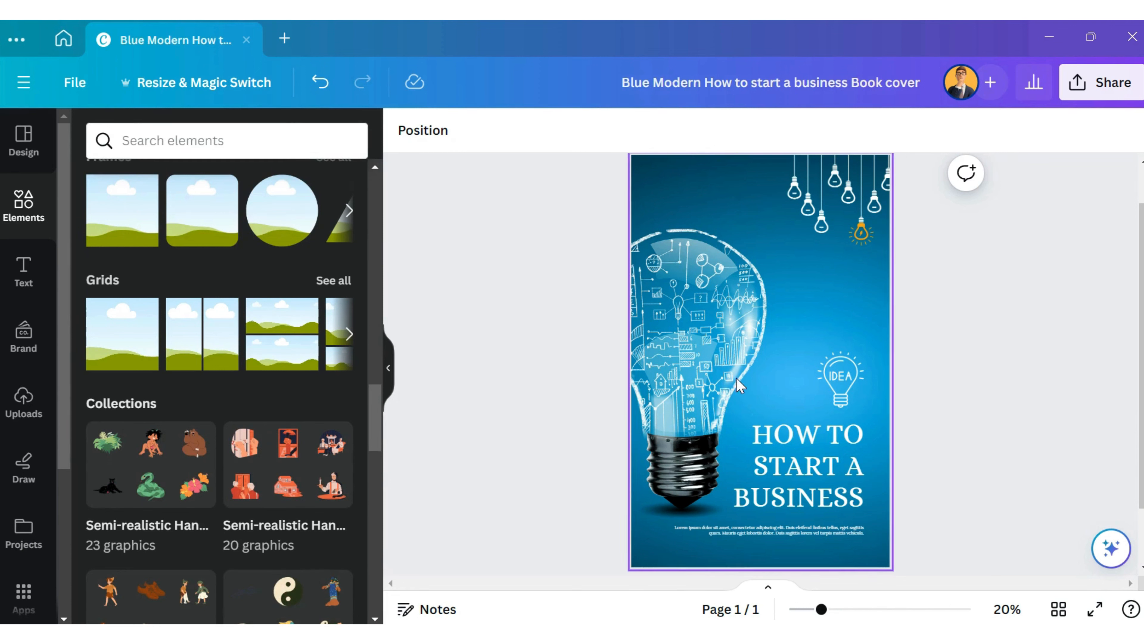
Delete the IDEA bulb graphic above the title and shift the hanging bulbs graphic slightly left on the cover.
{"action": "left_click", "coordinate": [846, 375]}
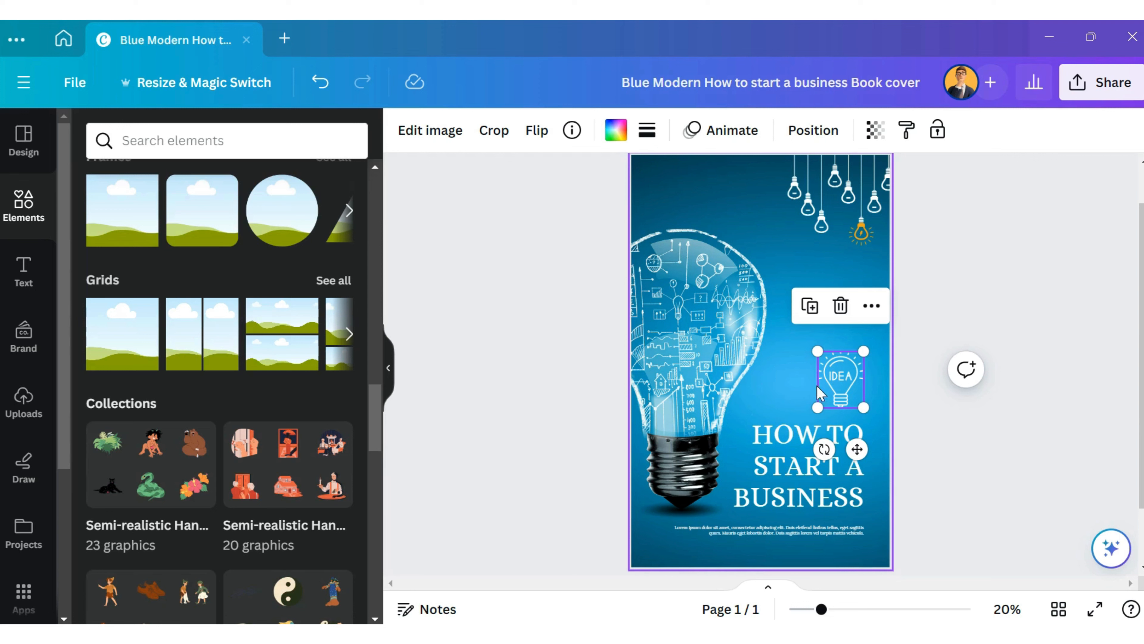
{"action": "left_click", "coordinate": [841, 306]}
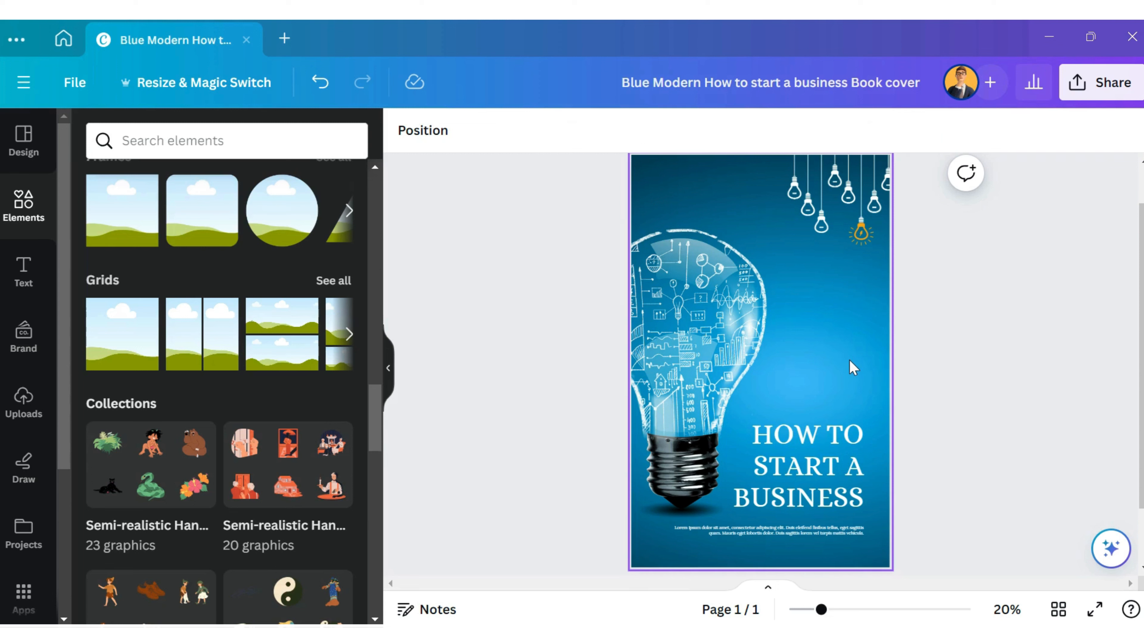
{"action": "mouse_move", "coordinate": [831, 197]}
{"action": "left_mouse_down"}
{"action": "mouse_move", "coordinate": [773, 197]}
{"action": "mouse_move", "coordinate": [830, 197]}
{"action": "left_mouse_up"}
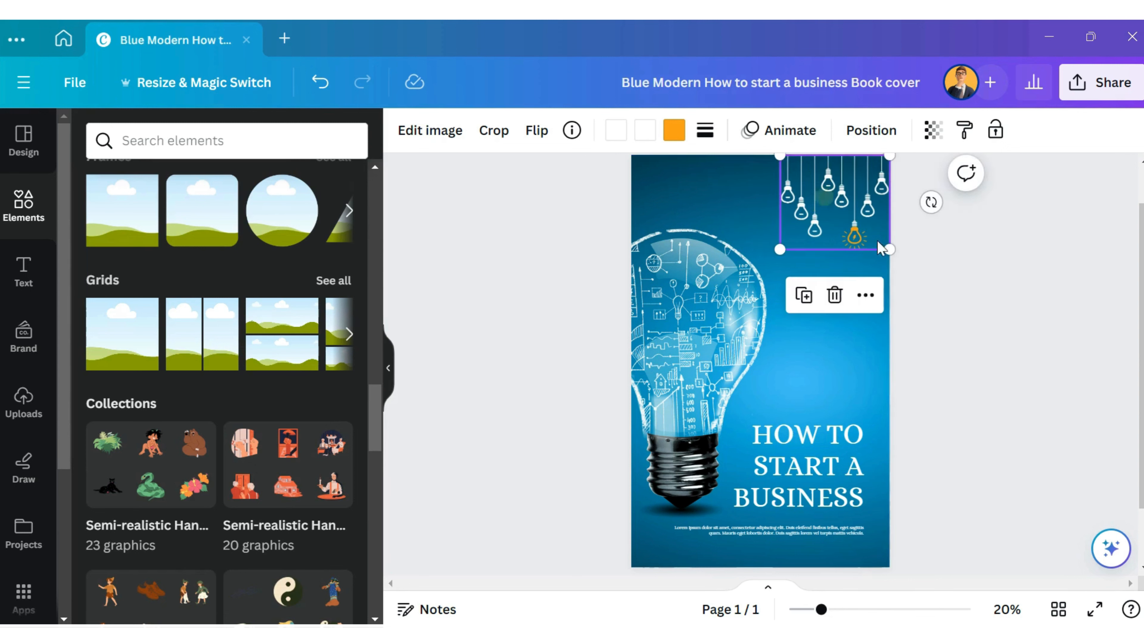
{"action": "left_click", "coordinate": [870, 378]}
Try recolouring the orange bulb in the hanging bulbs graphic to brown #9B630B and undo the change.
{"action": "left_click", "coordinate": [835, 212]}
{"action": "left_click", "coordinate": [674, 132]}
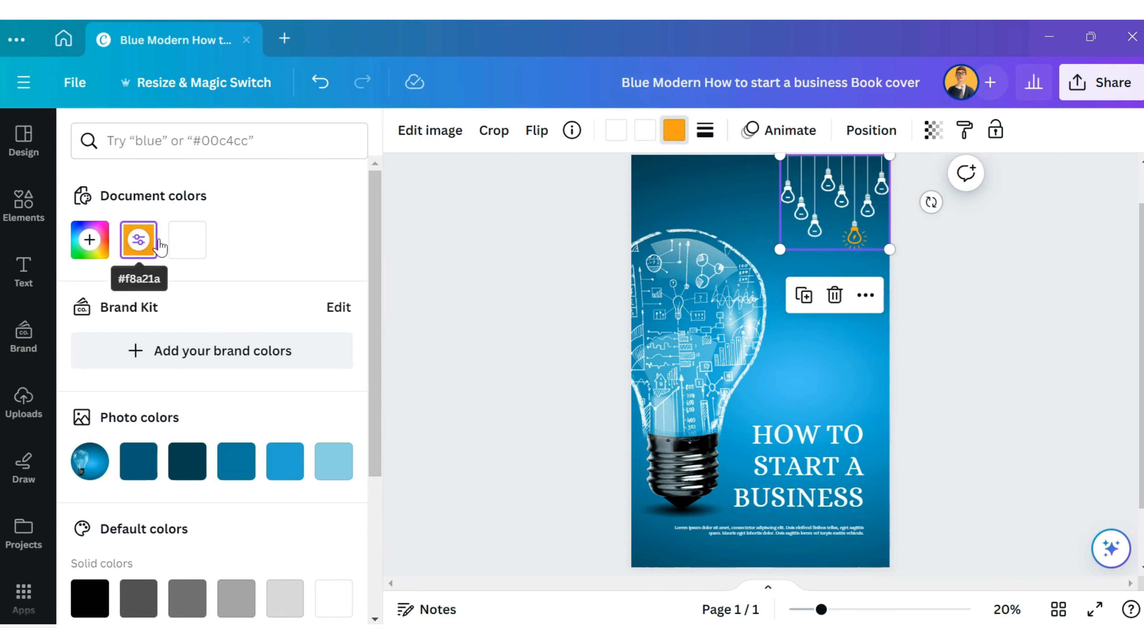
{"action": "left_click", "coordinate": [139, 241]}
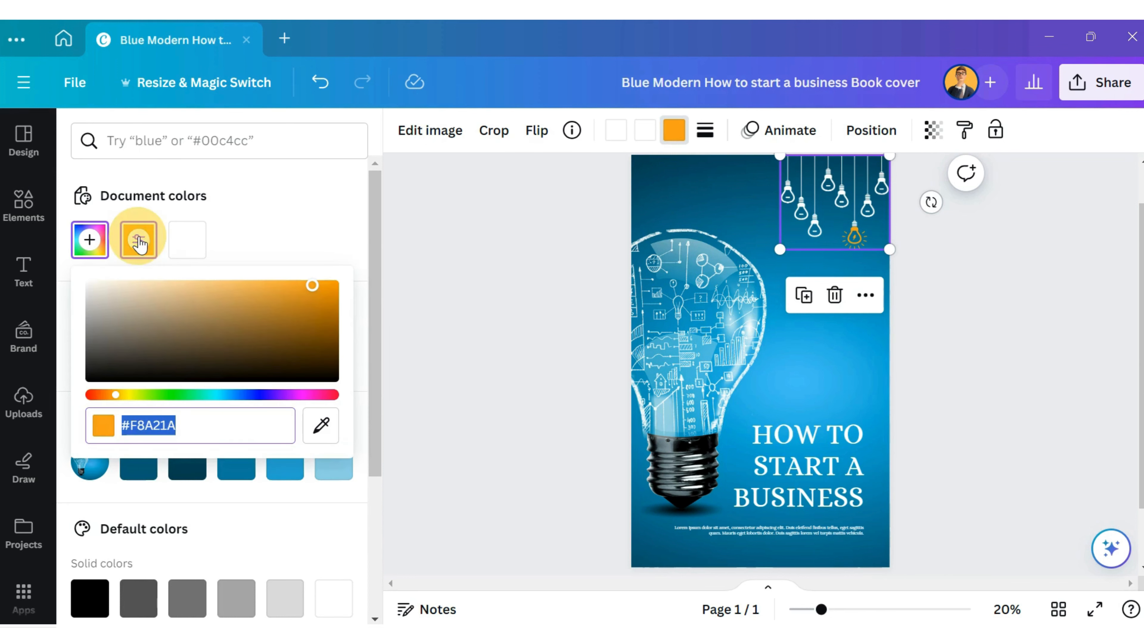
{"action": "left_click", "coordinate": [308, 298]}
{"action": "left_click_drag", "start_coordinate": [309, 298], "coordinate": [321, 321]}
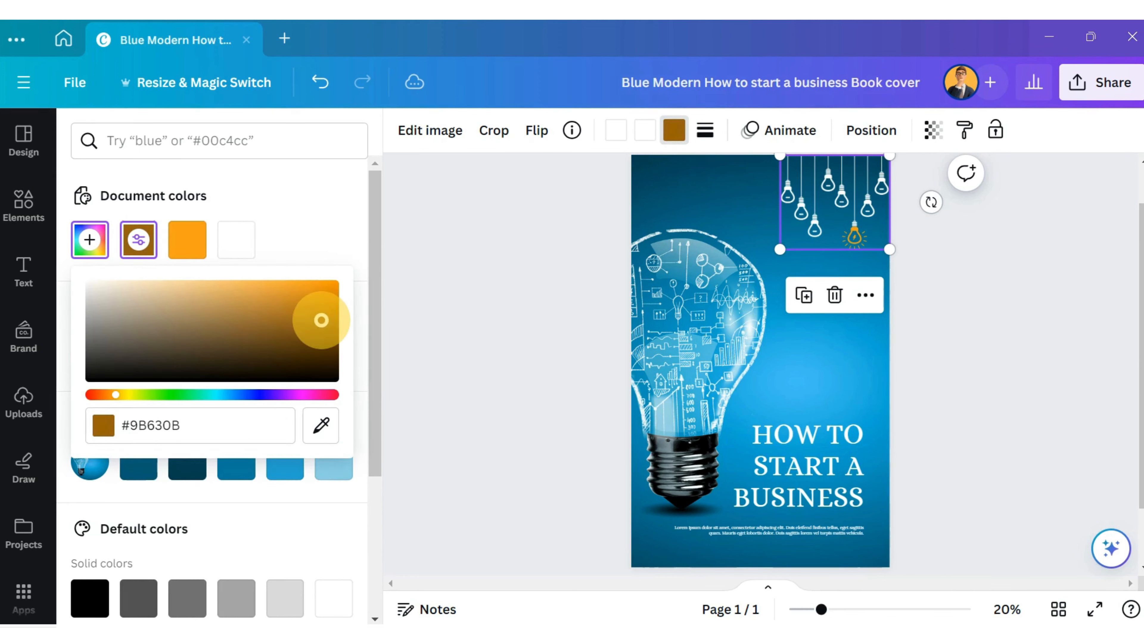
{"action": "left_click", "coordinate": [568, 241]}
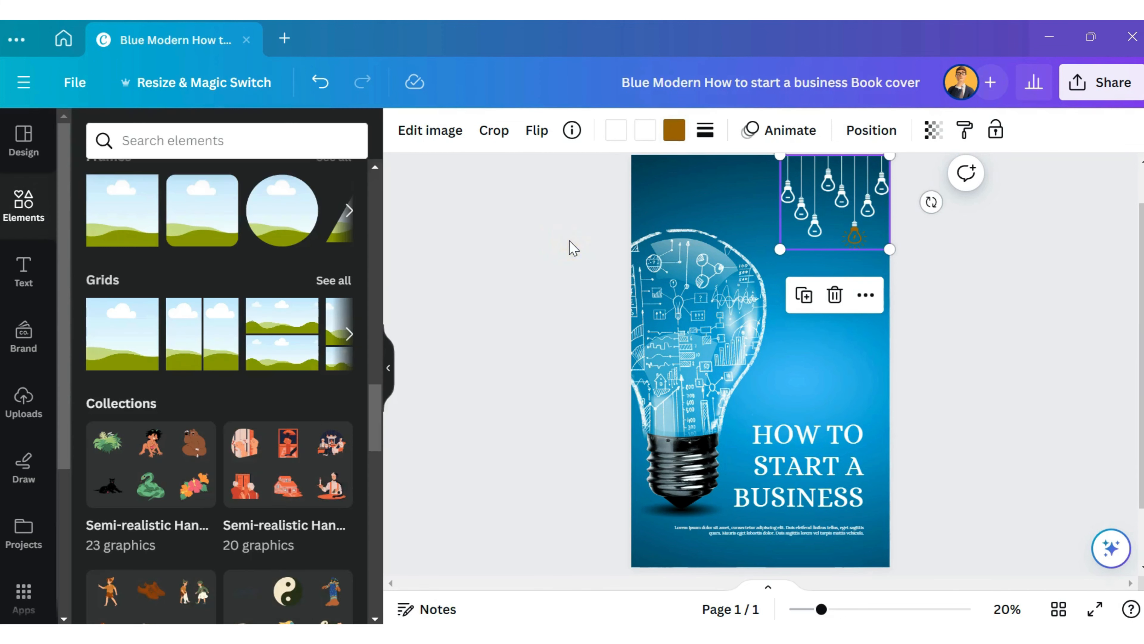
{"action": "left_click", "coordinate": [322, 84]}
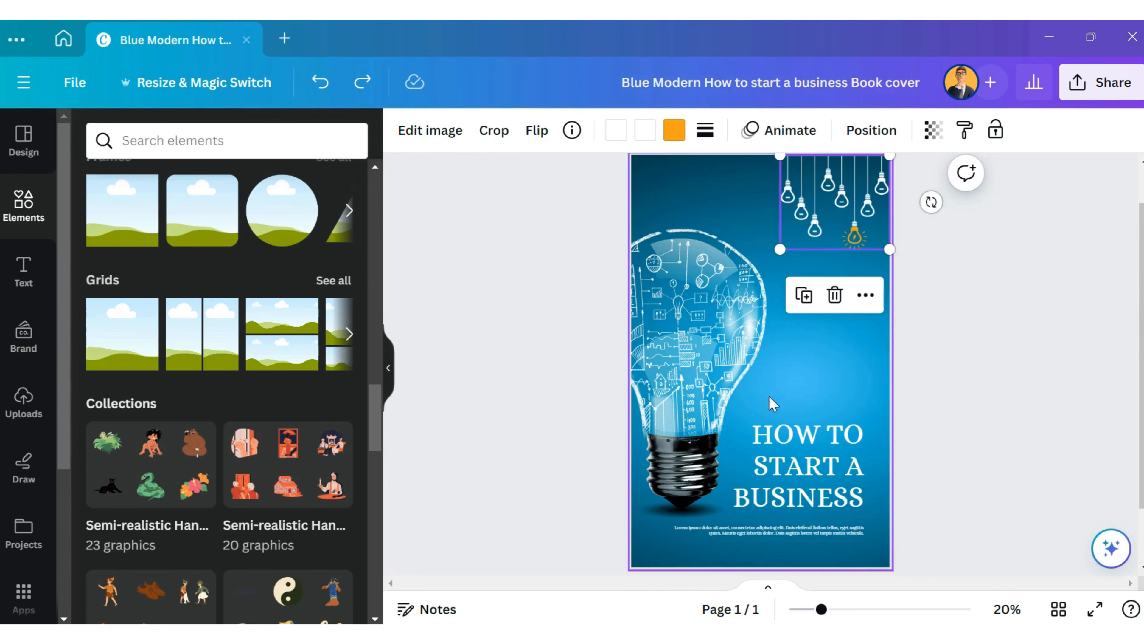
Look through the default text styles and the videos, audio, charts, graphics and shapes in the elements library.
{"action": "left_click", "coordinate": [795, 453]}
{"action": "left_click", "coordinate": [806, 532]}
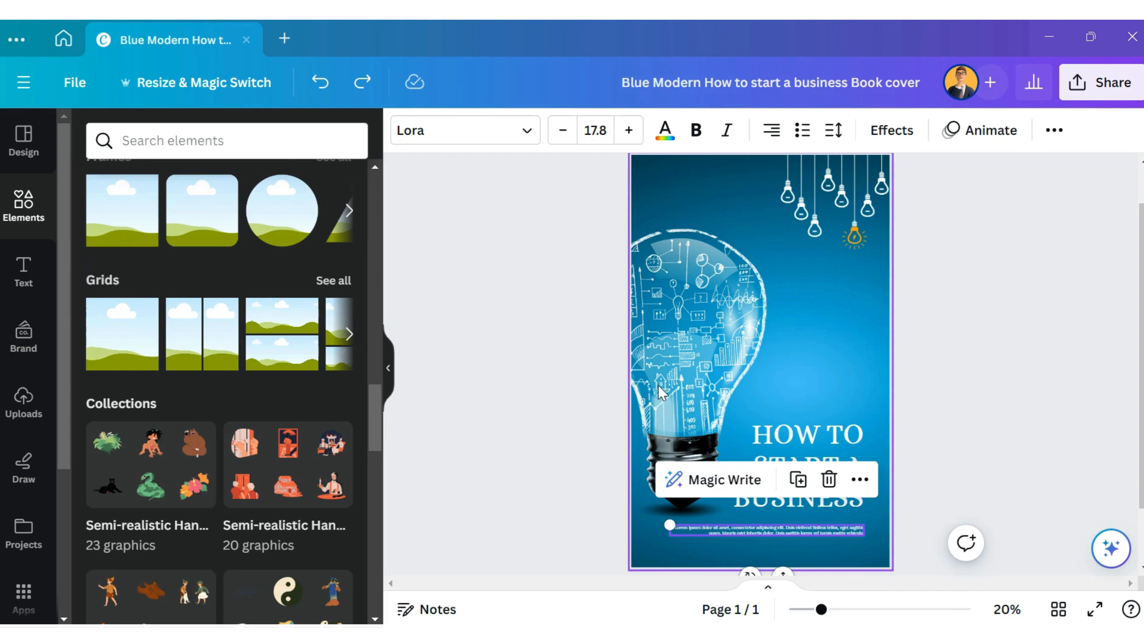
{"action": "left_click", "coordinate": [25, 270]}
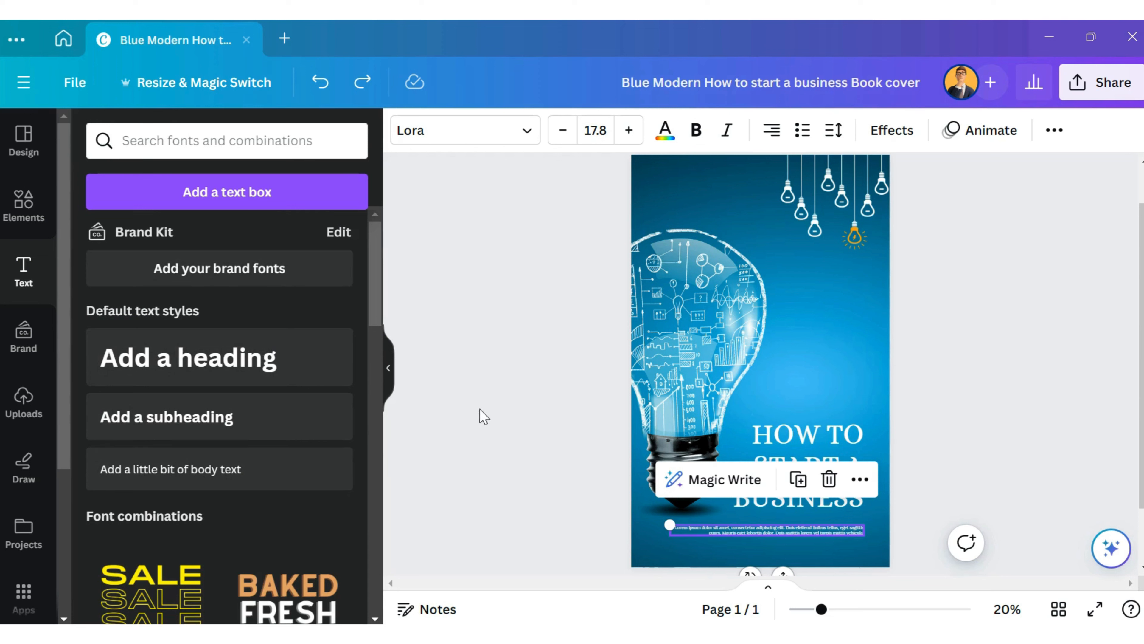
{"action": "left_click", "coordinate": [37, 211]}
{"action": "scroll", "coordinate": [264, 293], "scroll_direction": "up", "scroll_amount": 15}
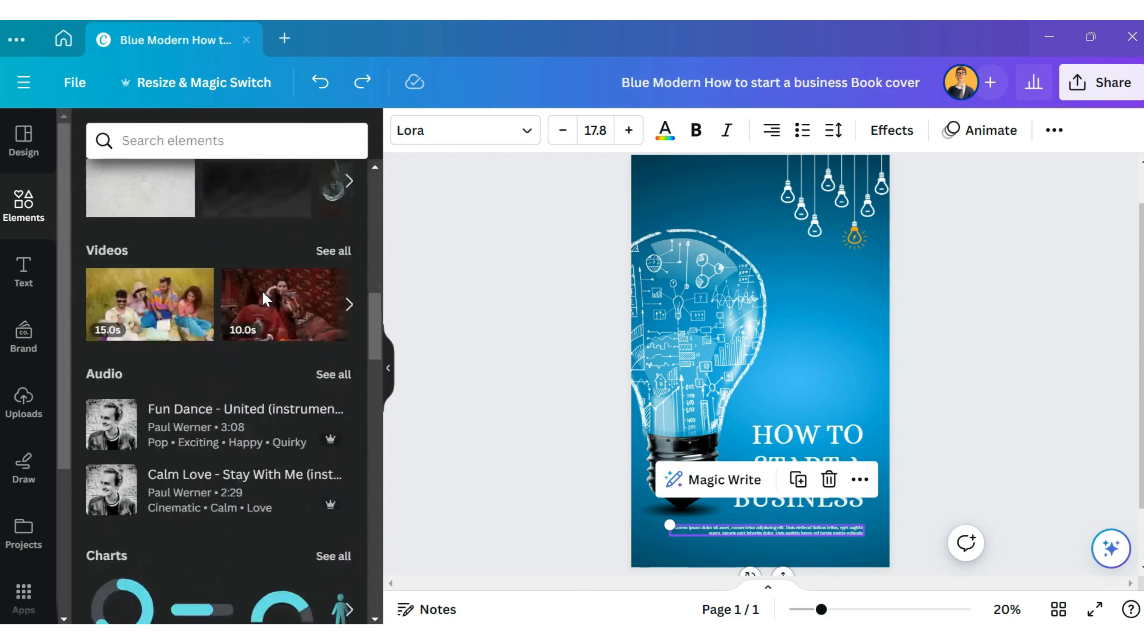
{"action": "left_click", "coordinate": [21, 419]}
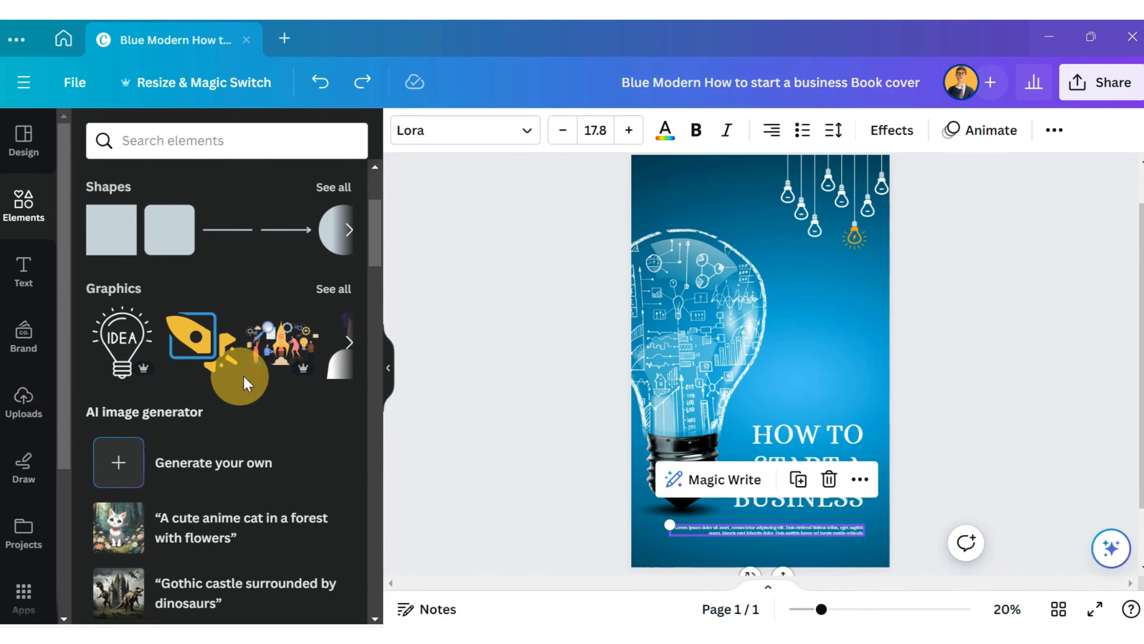
{"action": "scroll", "coordinate": [245, 374], "scroll_direction": "up", "scroll_amount": 4}
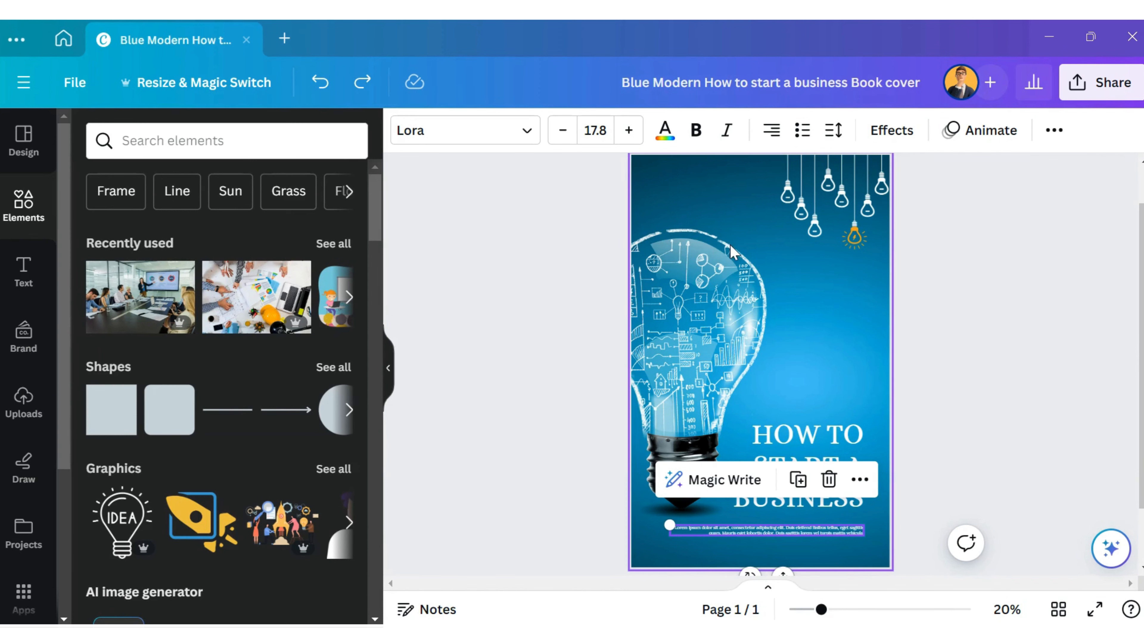
Save the cover design and clear the selection of the background photo.
{"action": "left_click", "coordinate": [739, 231]}
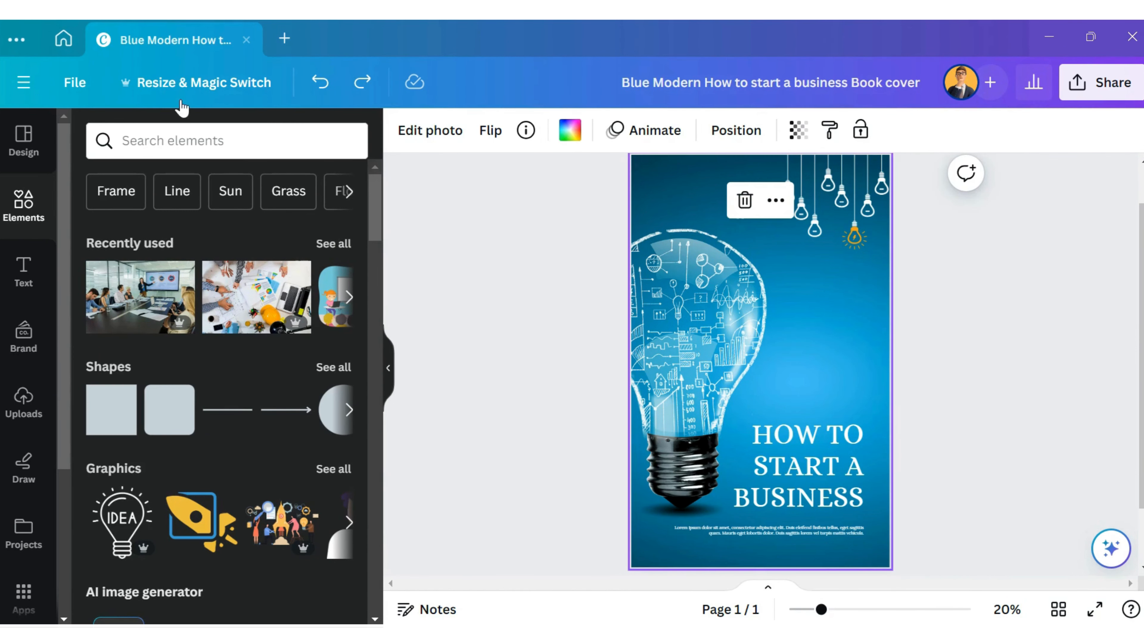
{"action": "left_click", "coordinate": [80, 84]}
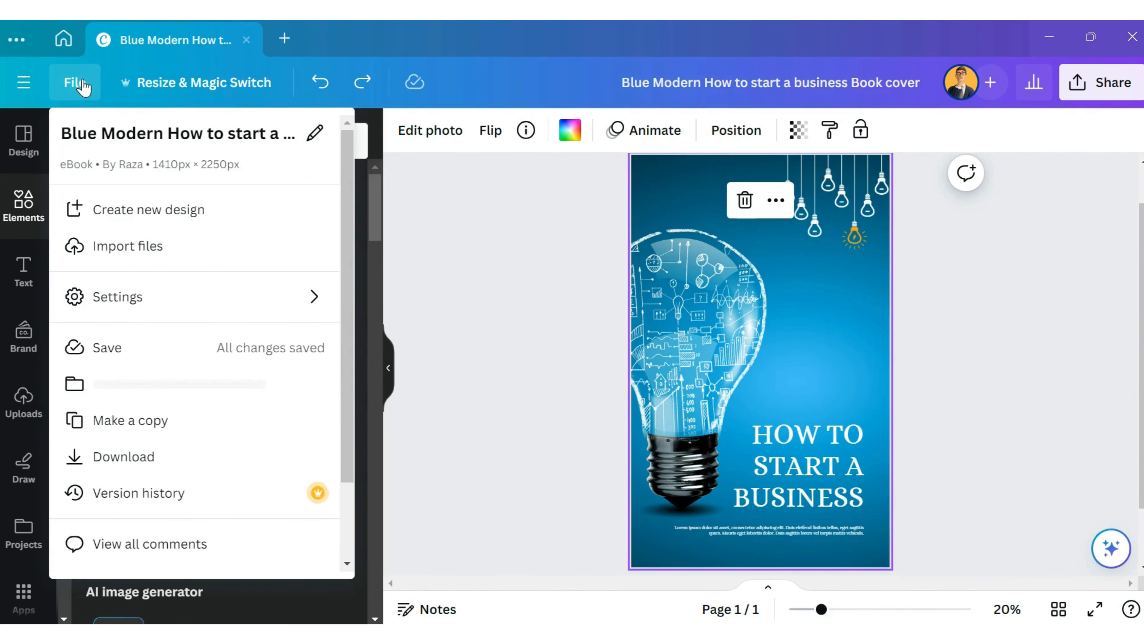
{"action": "left_click", "coordinate": [249, 359]}
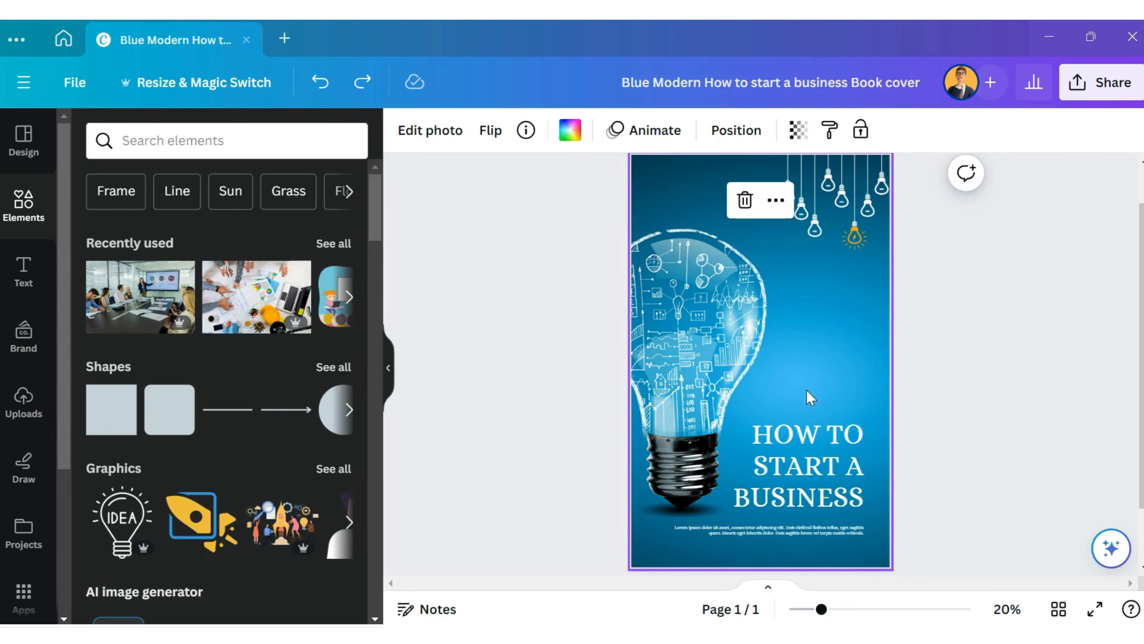
{"action": "left_click", "coordinate": [904, 364]}
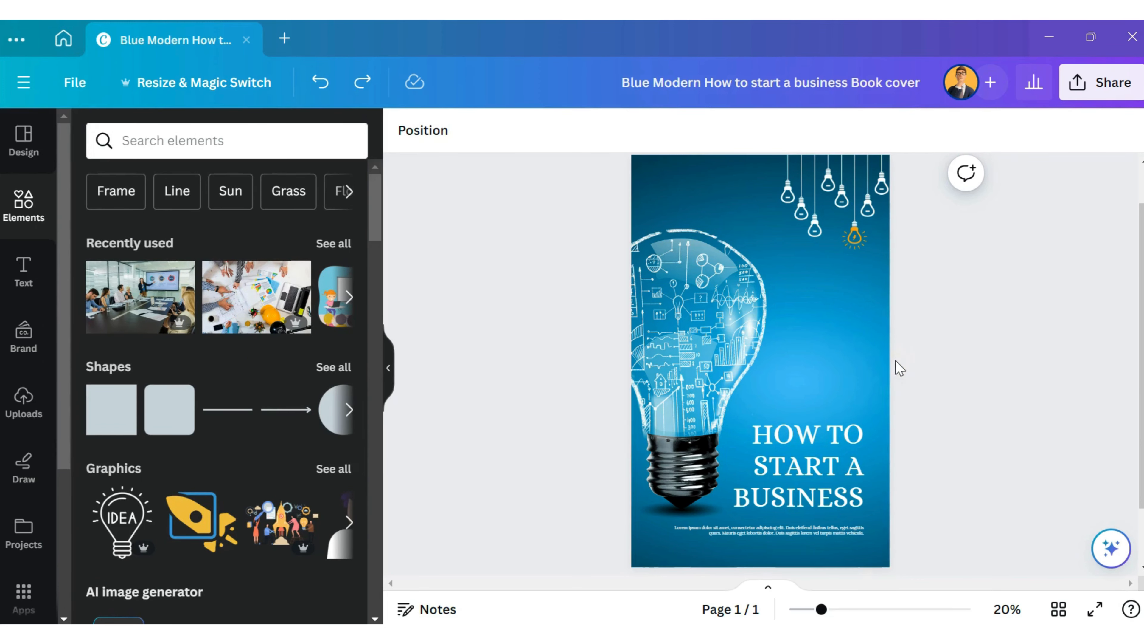
{"action": "scroll", "coordinate": [956, 483], "scroll_direction": "down", "scroll_amount": 2}
{"action": "scroll", "coordinate": [955, 483], "scroll_direction": "up", "scroll_amount": 3}
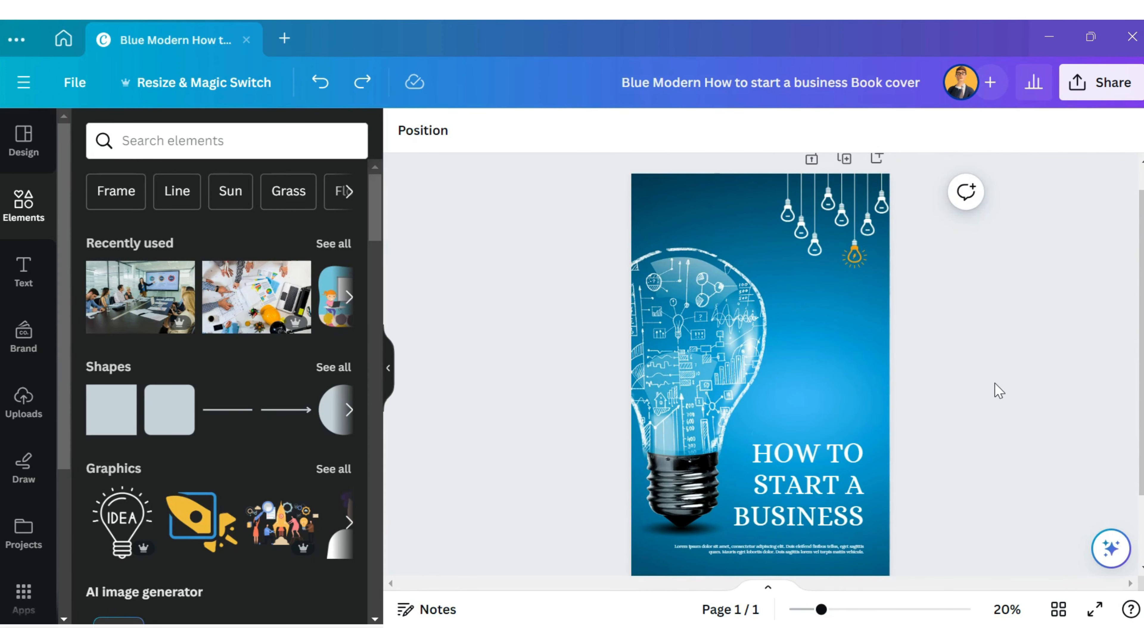
Download the cover design with PDF Standard as the file type.
{"action": "left_click", "coordinate": [1098, 90]}
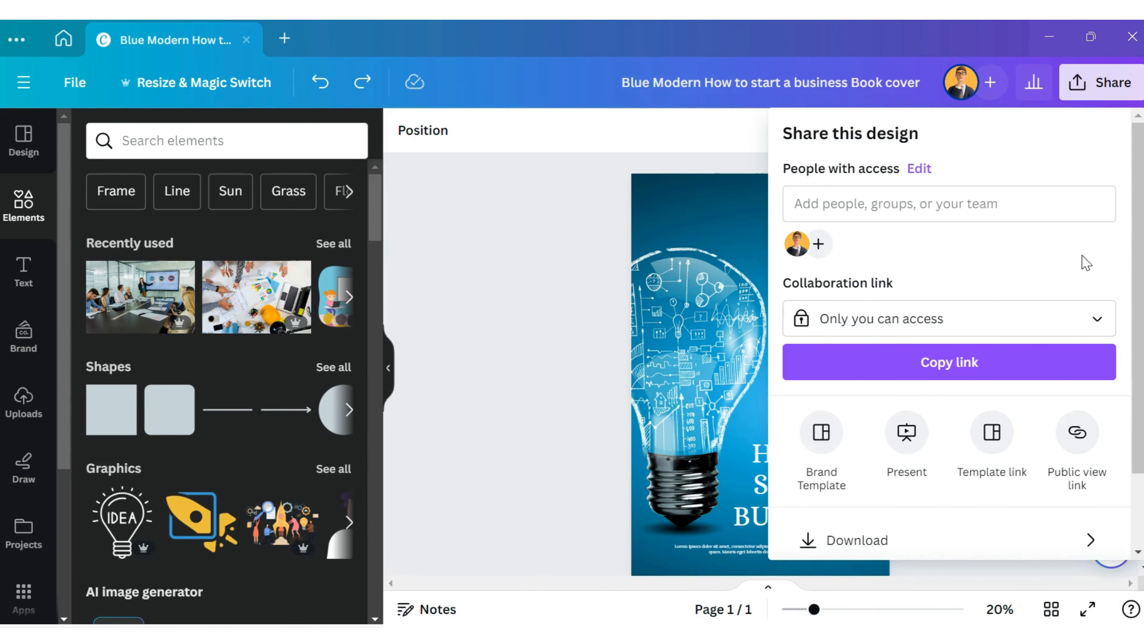
{"action": "scroll", "coordinate": [1068, 306], "scroll_direction": "down", "scroll_amount": 2}
{"action": "left_click", "coordinate": [1013, 455]}
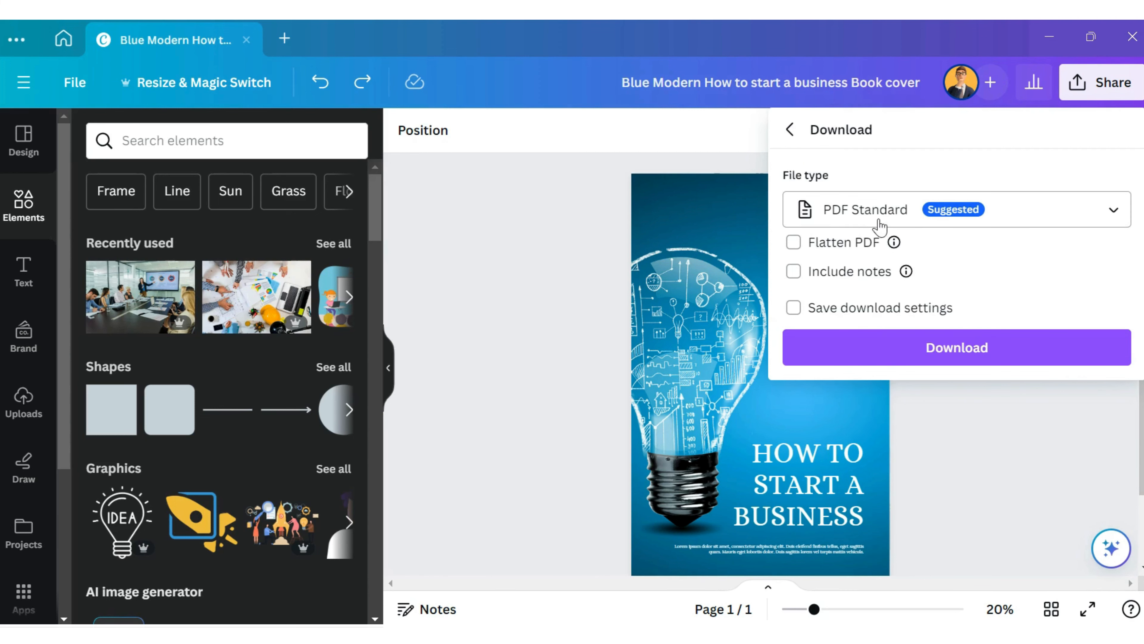
{"action": "left_click", "coordinate": [854, 231]}
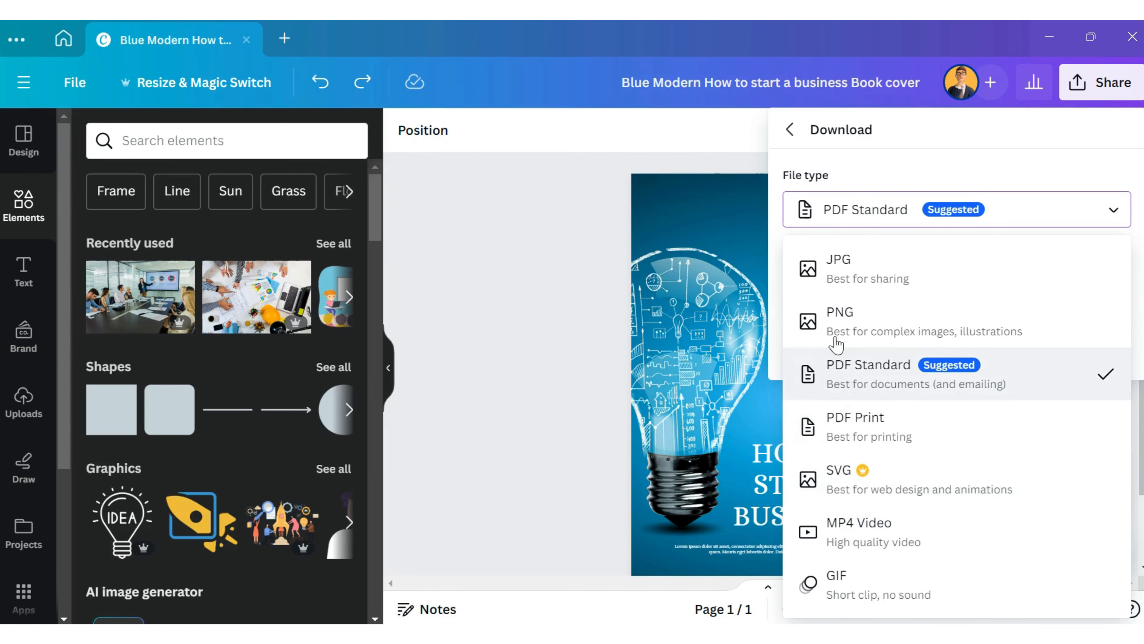
{"action": "left_click", "coordinate": [839, 220]}
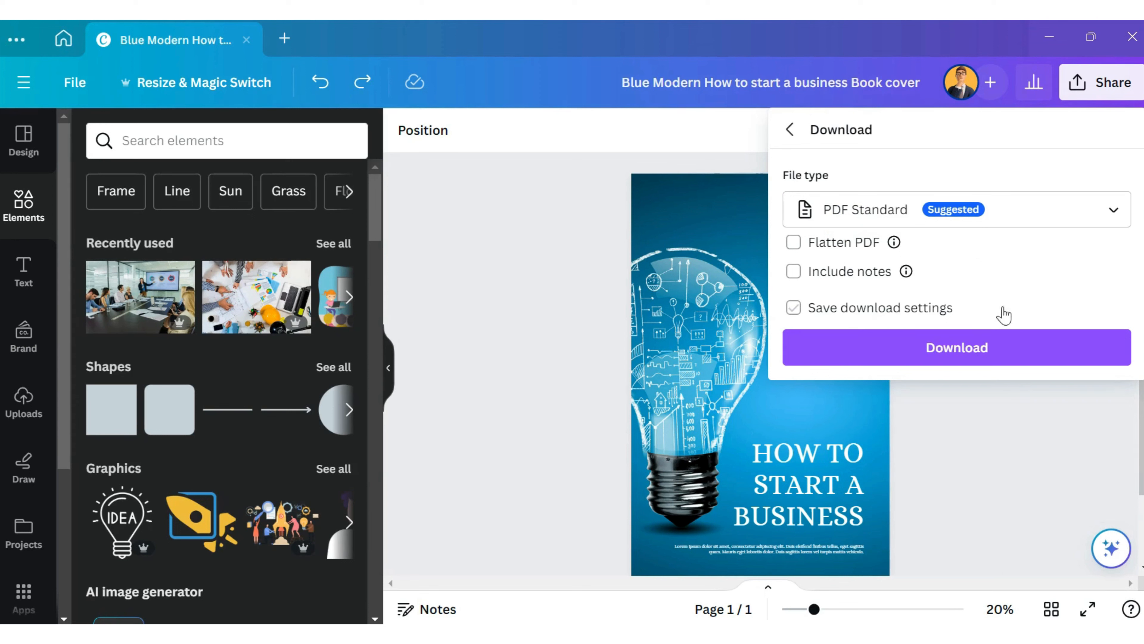
{"action": "left_click", "coordinate": [963, 351]}
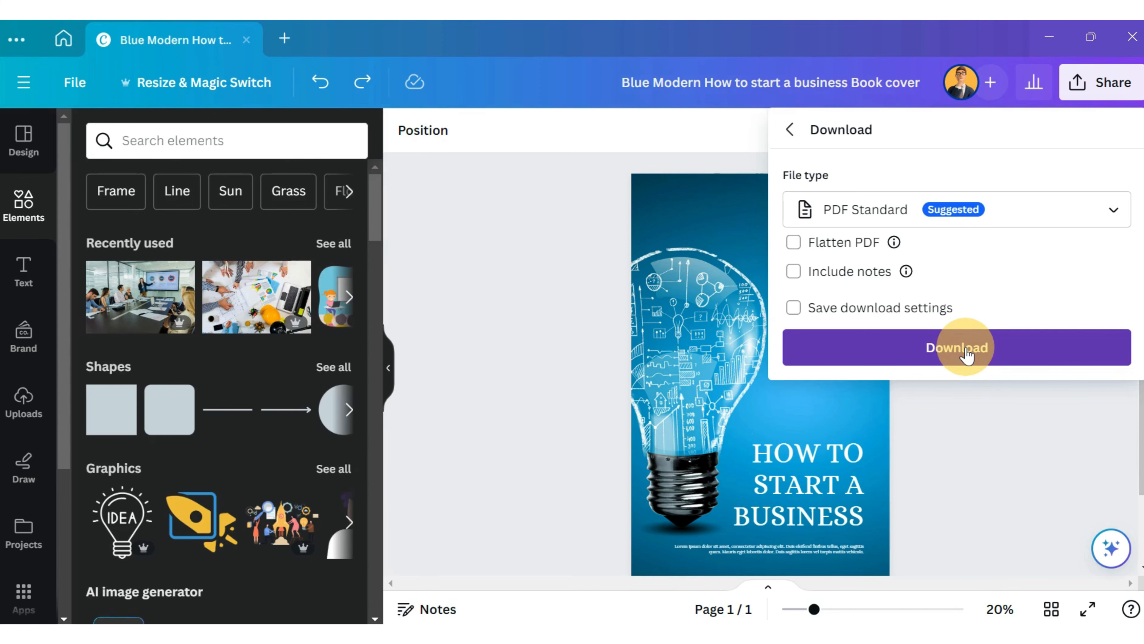
{"action": "left_click", "coordinate": [966, 350]}
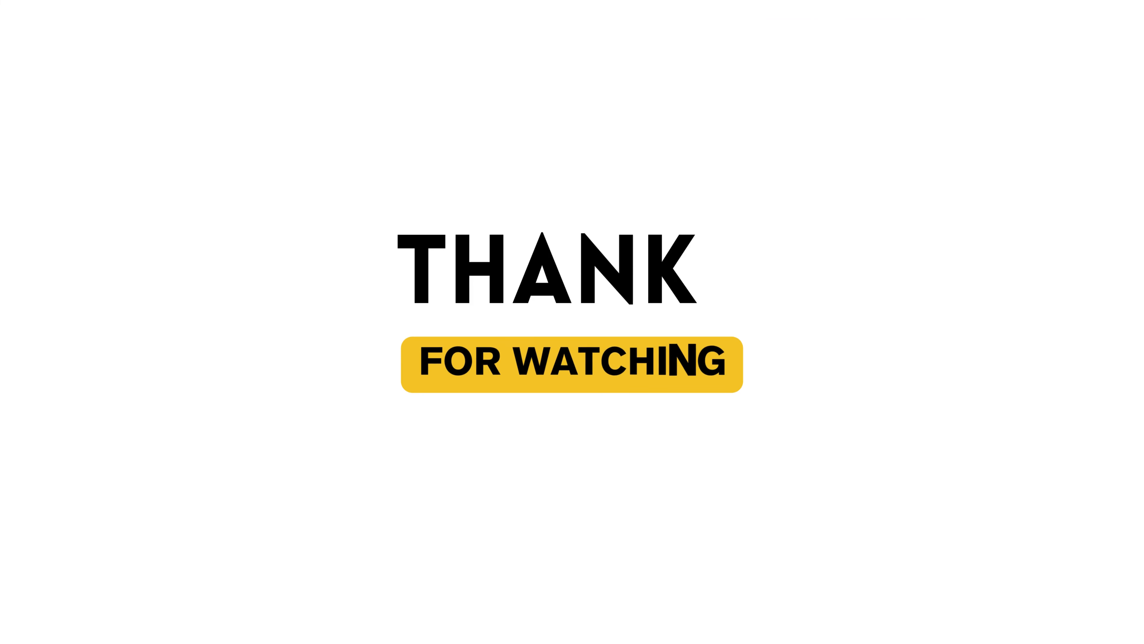